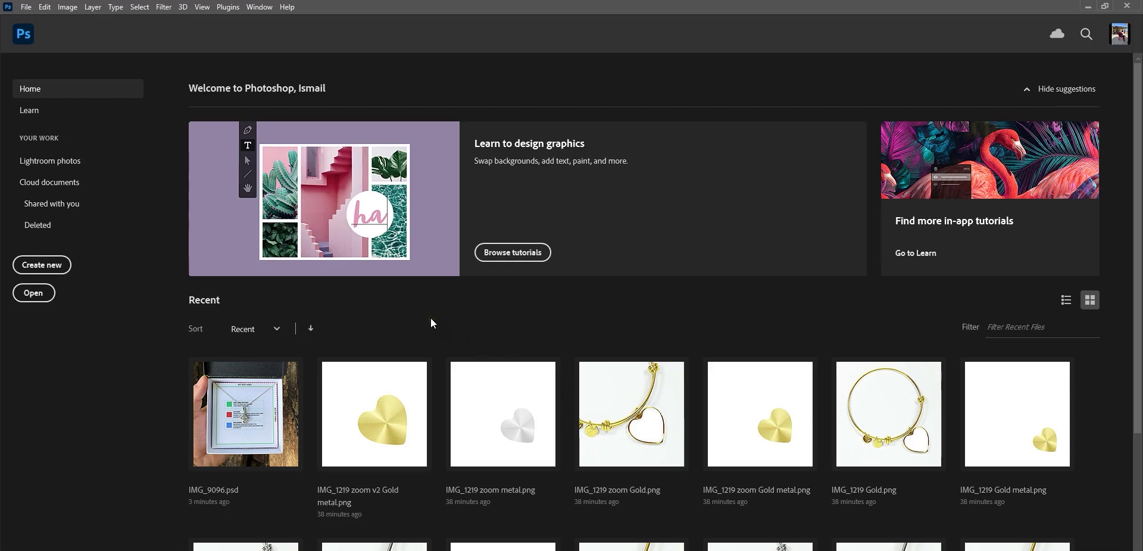
Open IMG_9096.psd from the Alluring Beauty Selected folder in Photoshop.
mouse_move(268, 548)
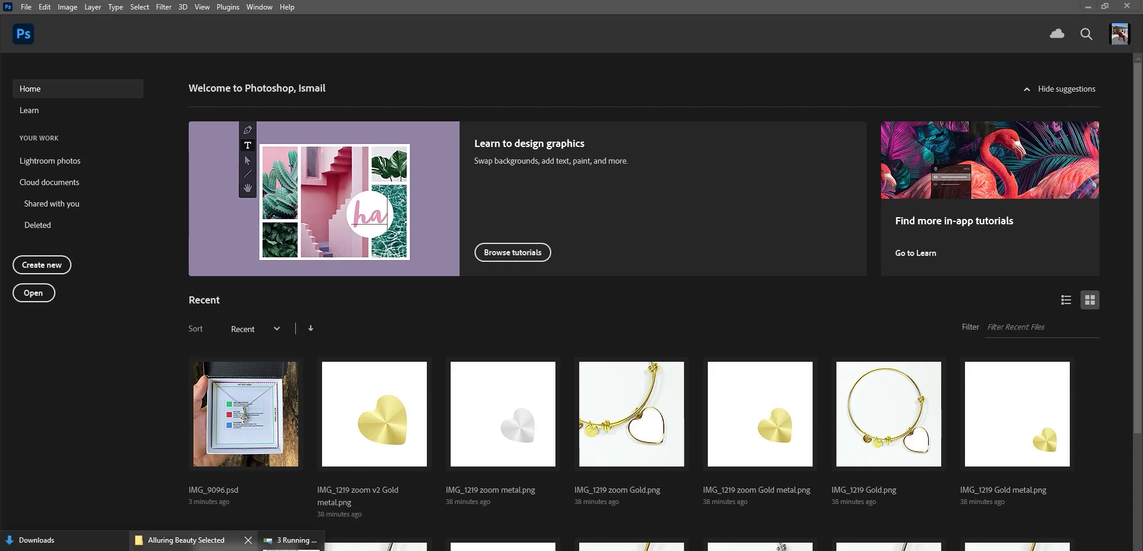
click(179, 540)
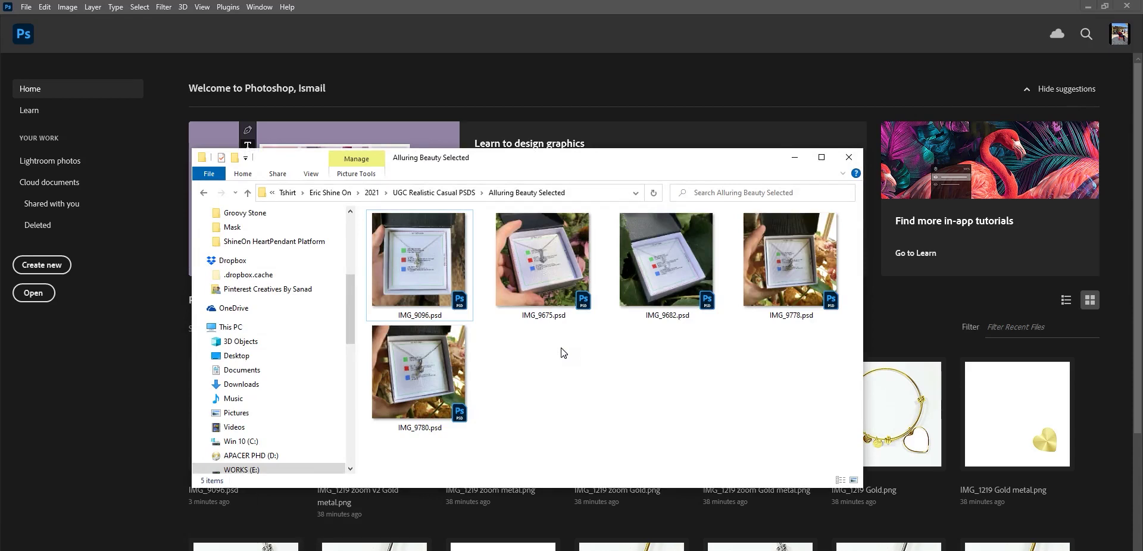
double_click(427, 267)
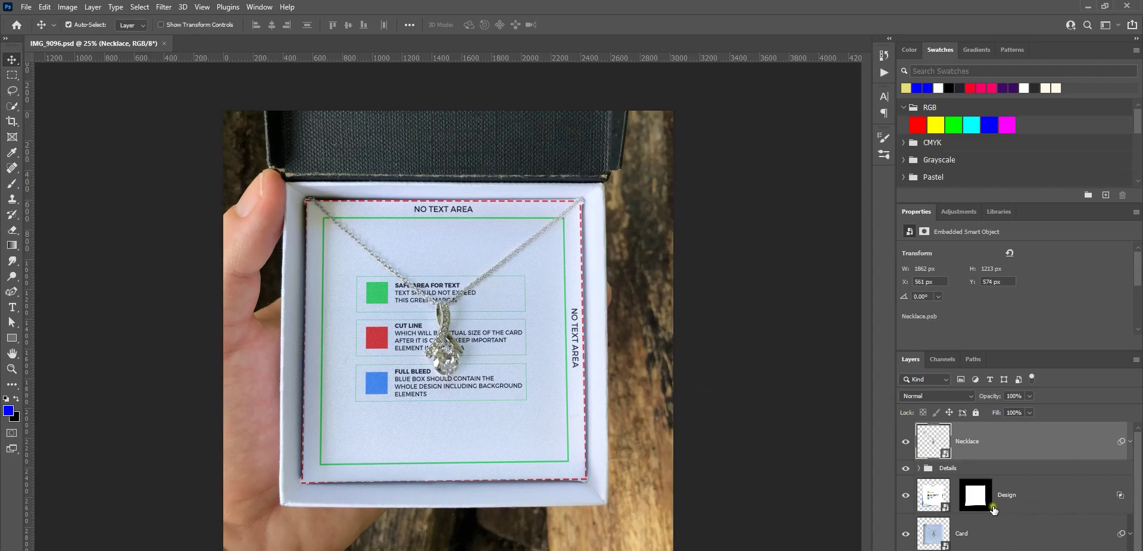
Select the Design layer holding the placeholder card template in the Layers panel.
click(1023, 501)
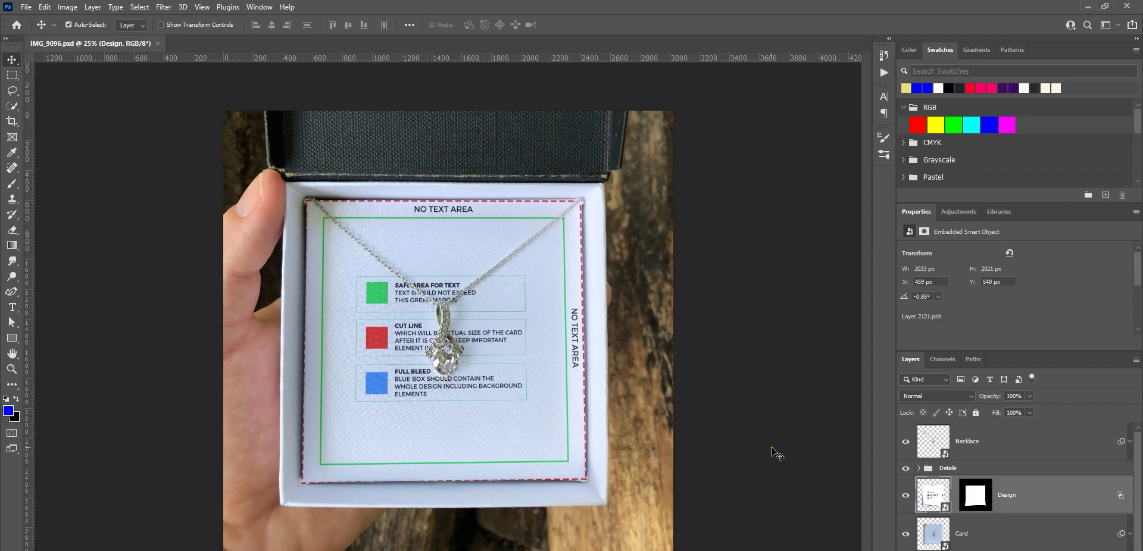
click(1046, 495)
click(927, 488)
click(934, 495)
click(554, 269)
click(988, 477)
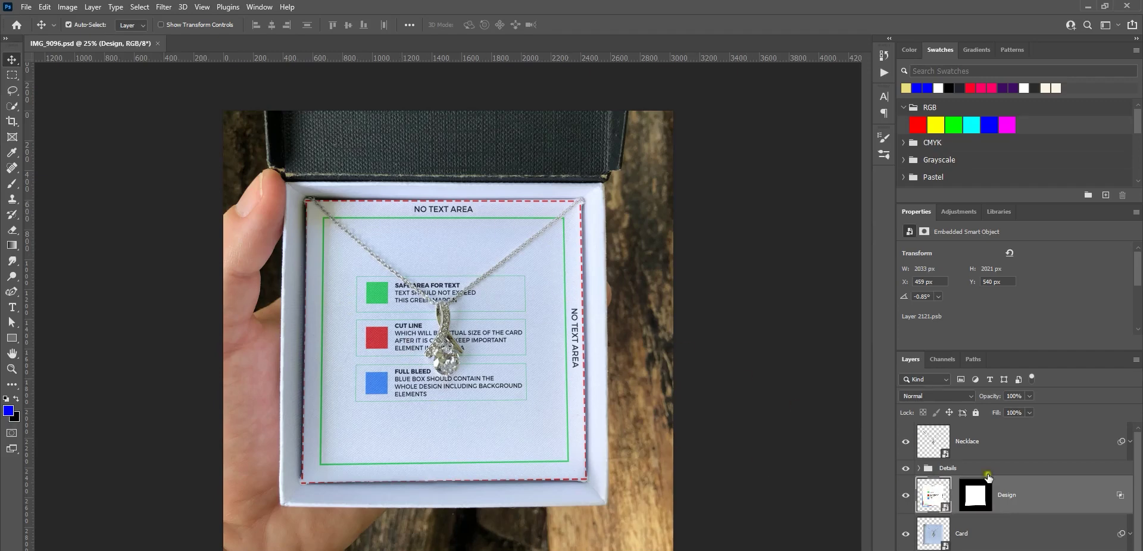
click(936, 507)
click(436, 380)
click(538, 376)
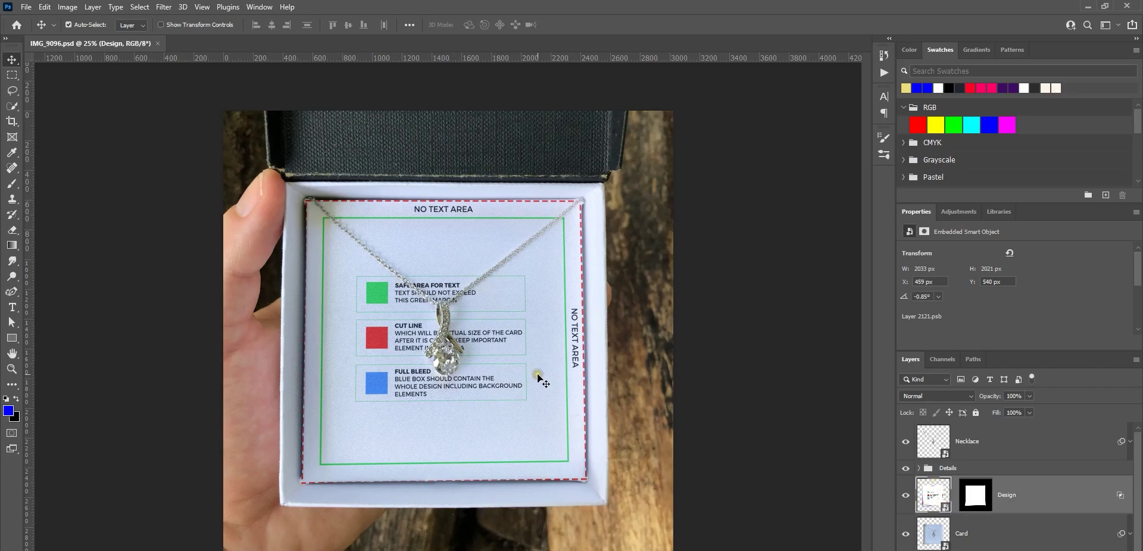
click(940, 494)
click(1078, 509)
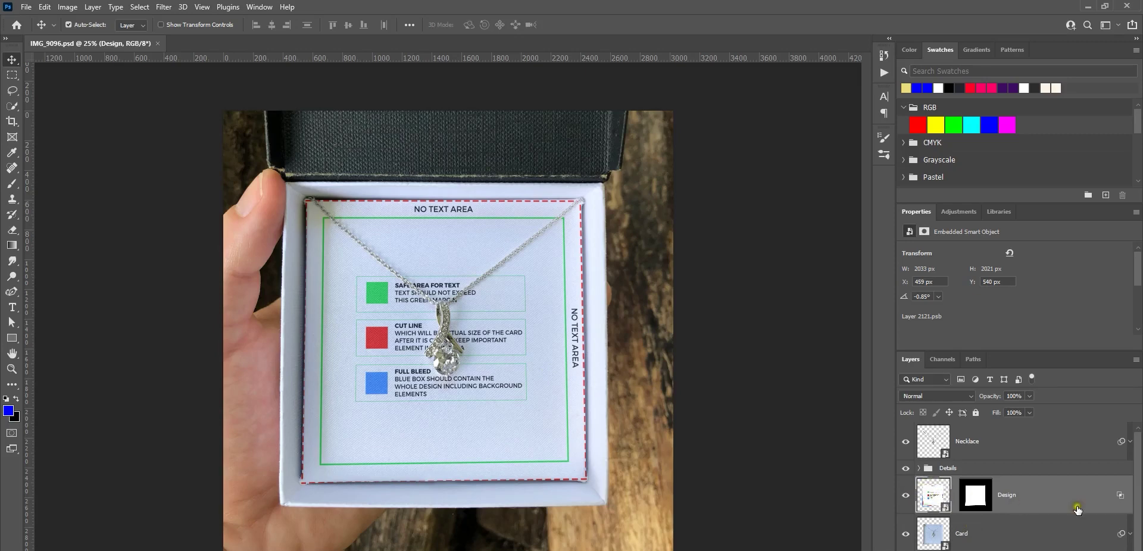
click(932, 496)
click(933, 495)
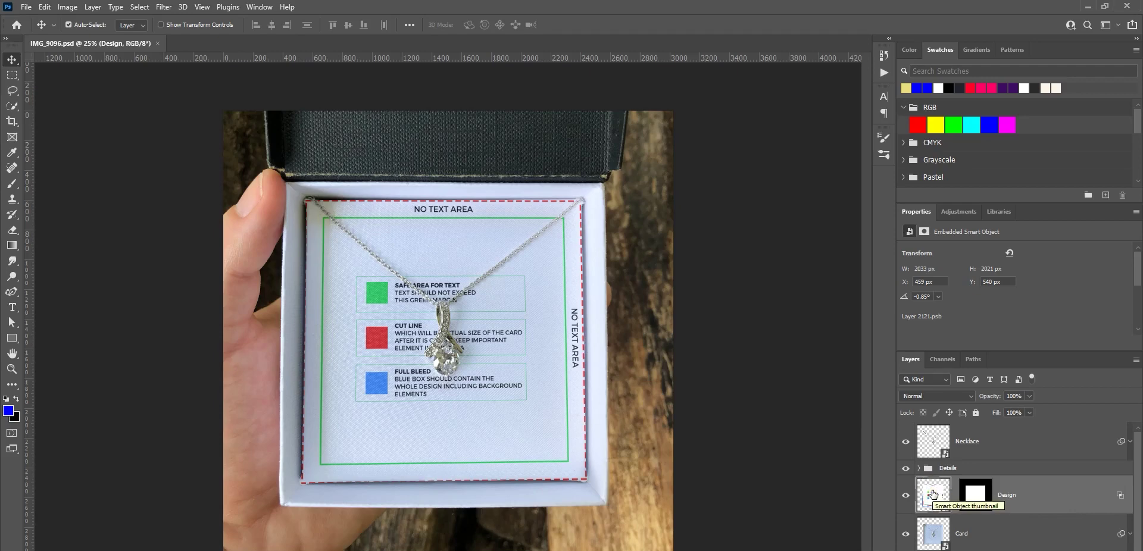
Open the Design smart object's card contents and place the Downloads window alongside.
double_click(933, 495)
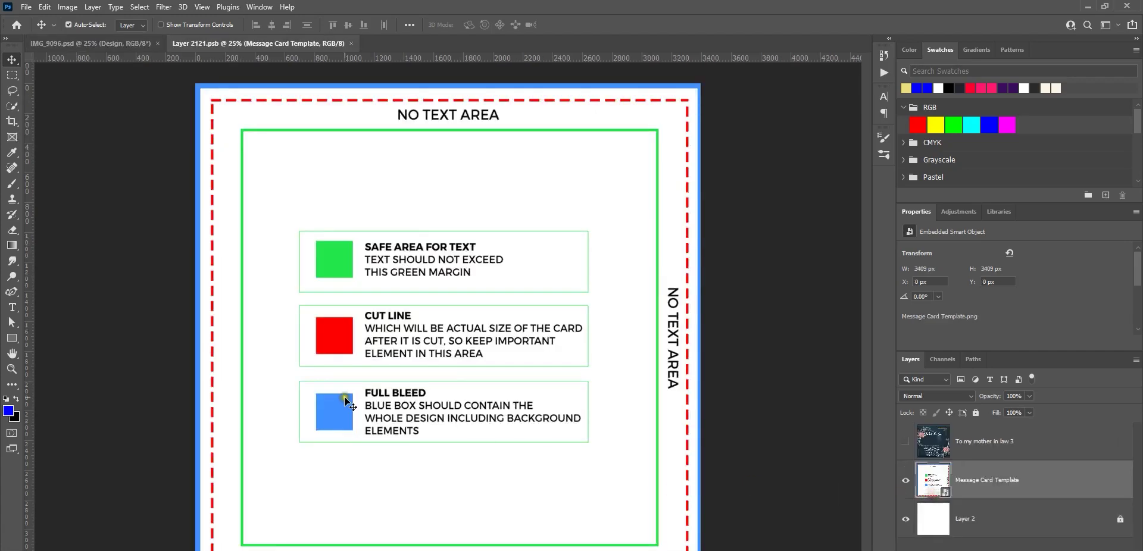
click(454, 338)
mouse_move(292, 546)
click(33, 540)
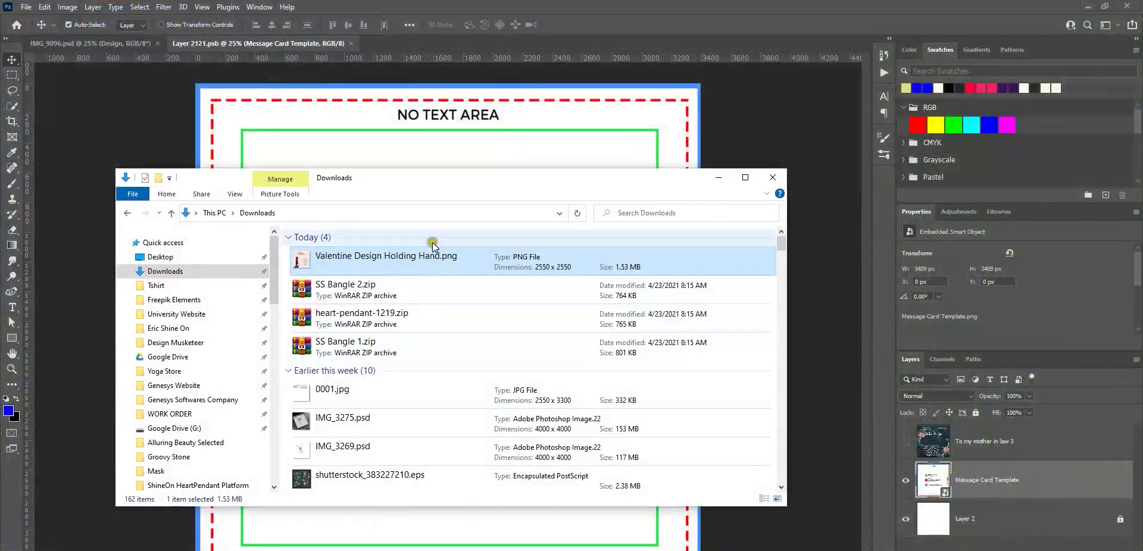
drag(443, 181, 684, 162)
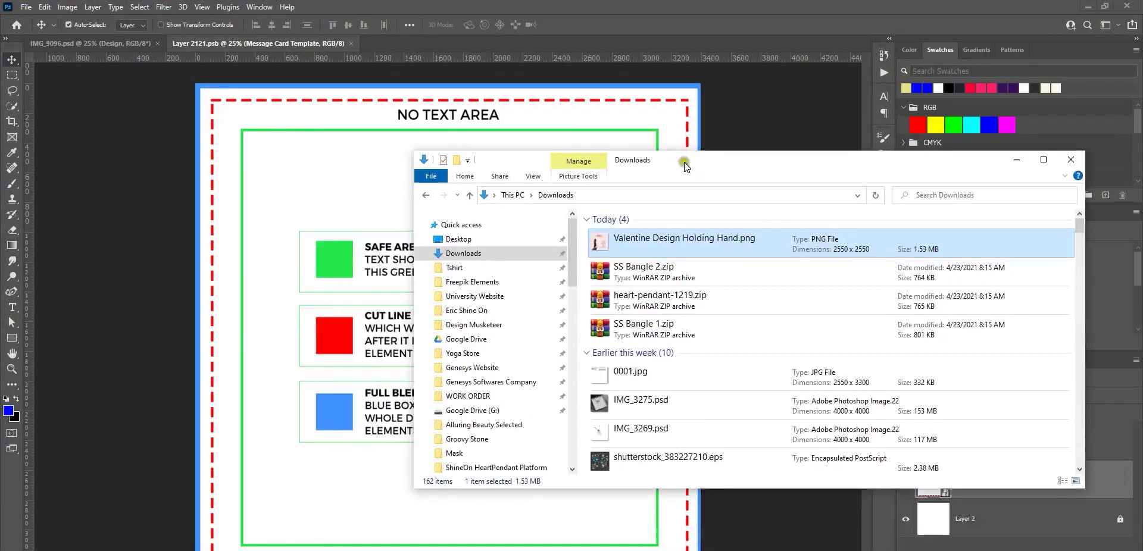
click(693, 249)
Place Valentine Design Holding Hand.png on the card and enlarge it to cover the template.
drag(693, 247, 310, 275)
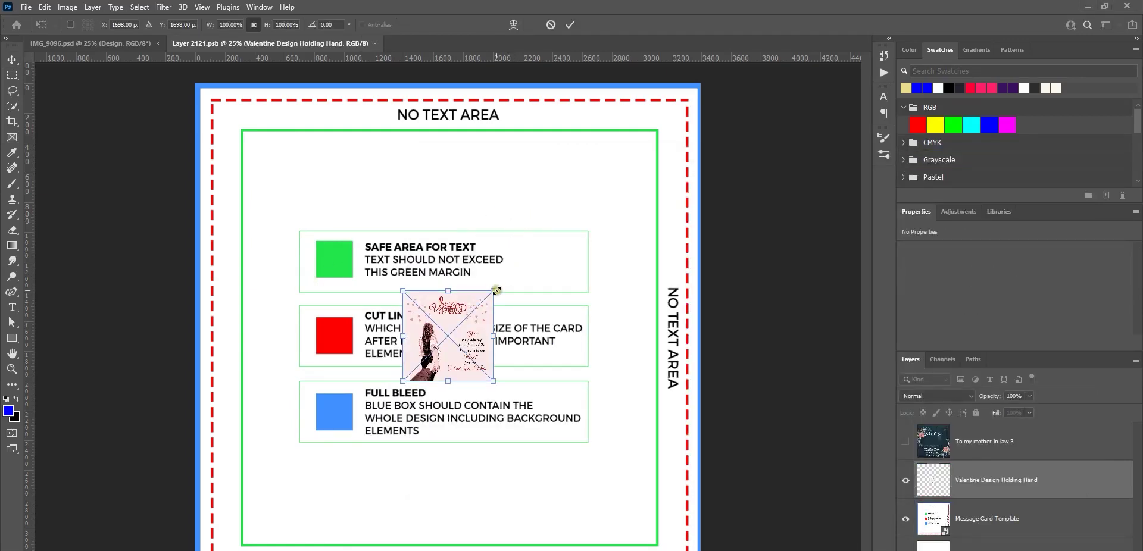
drag(493, 291, 702, 84)
drag(403, 381, 197, 550)
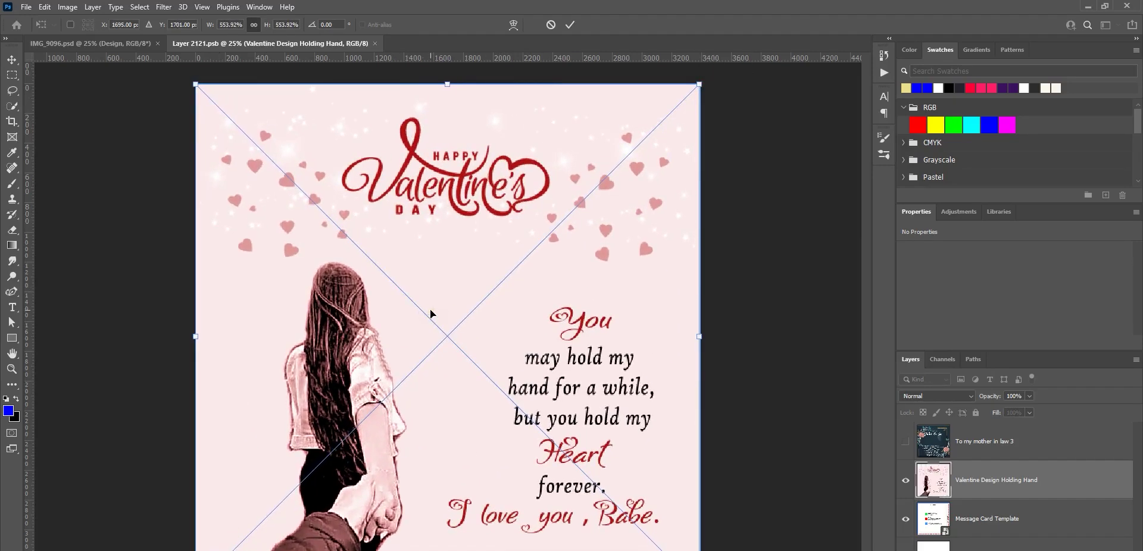
key(Return)
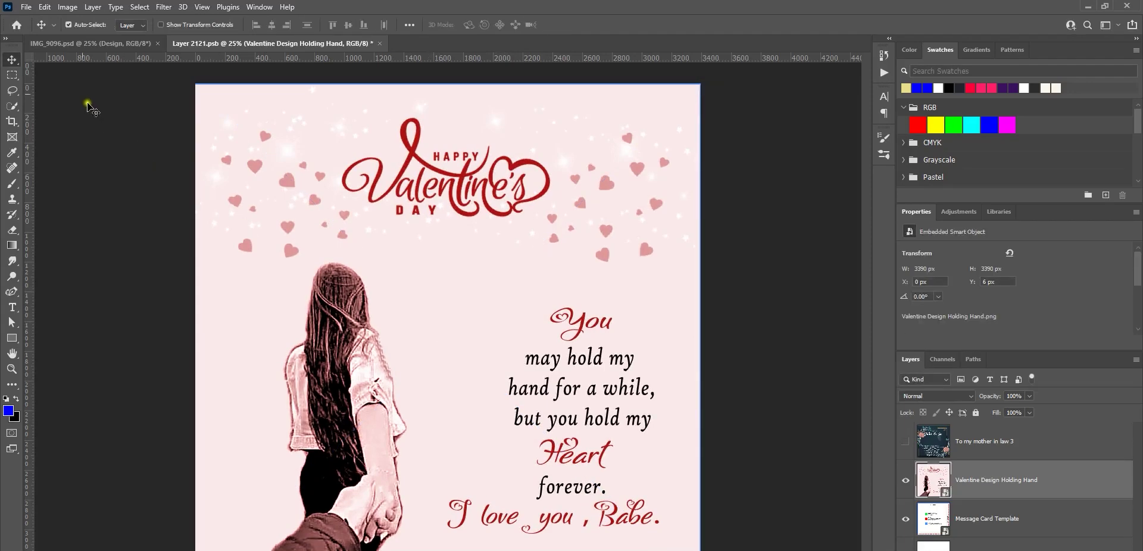
Save the Layer 2121.psb card contents and close it to return to IMG_9096.psd.
click(26, 6)
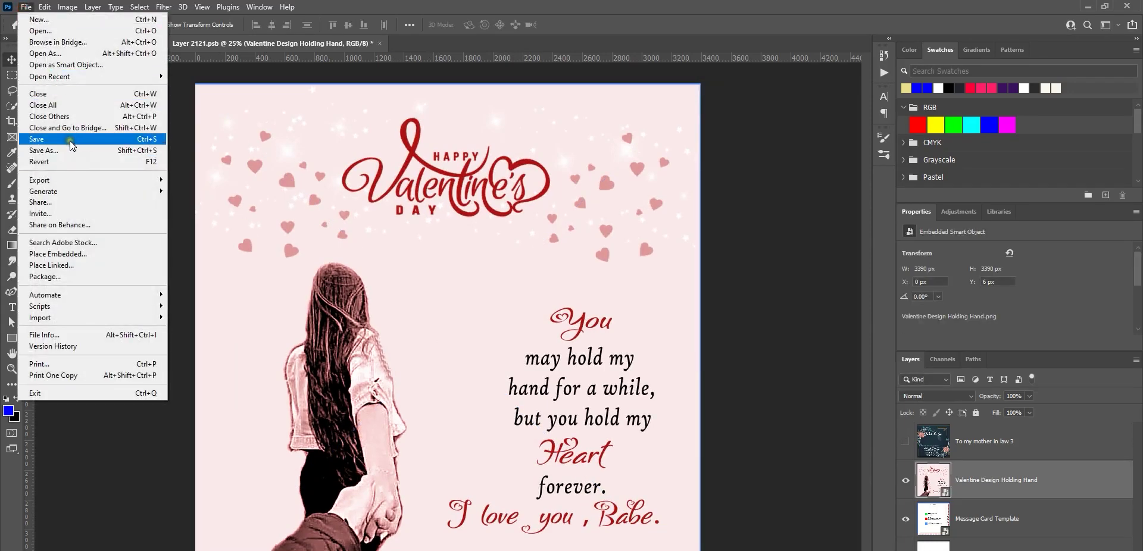
click(69, 139)
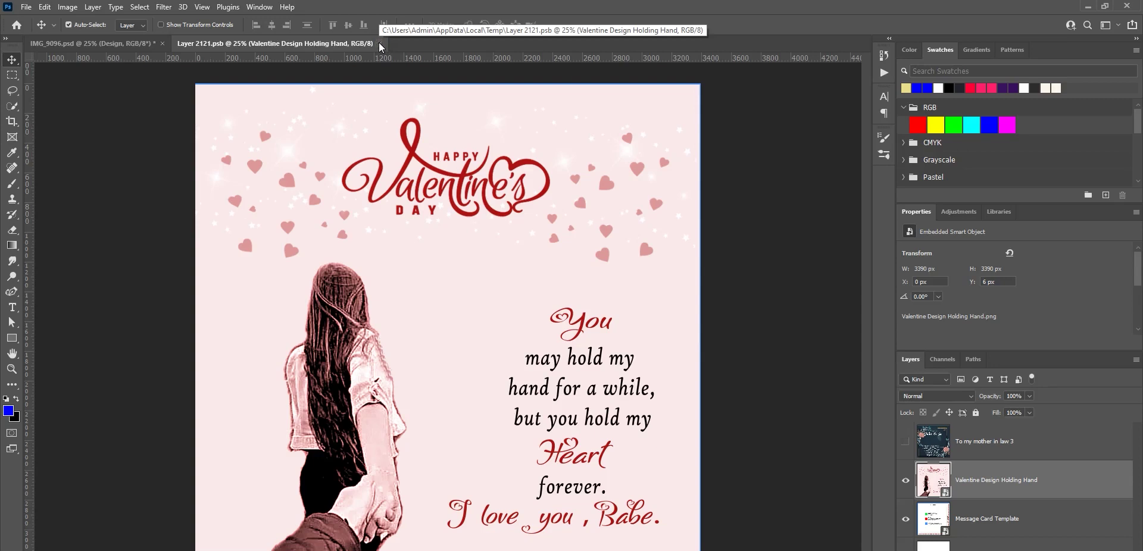
click(380, 44)
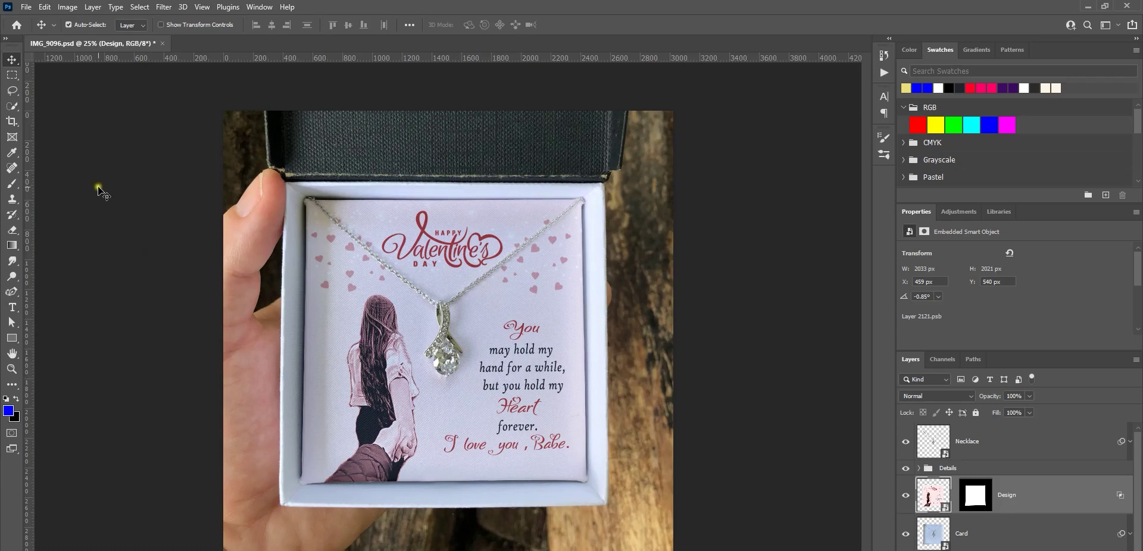
click(25, 9)
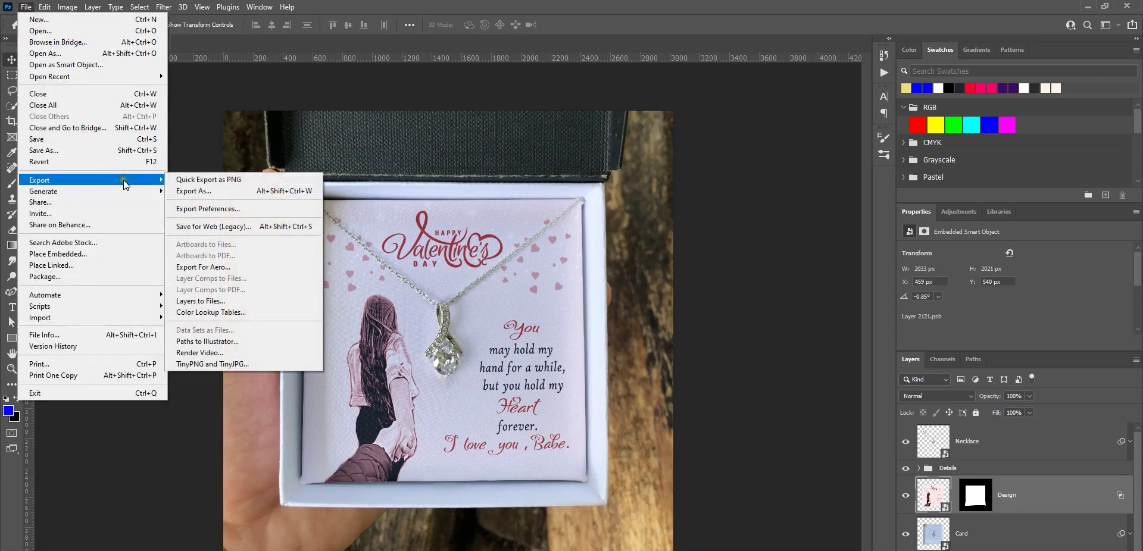
In Save for Web, choose the JPEG High preset and resize the output to 1000×1000.
mouse_move(146, 180)
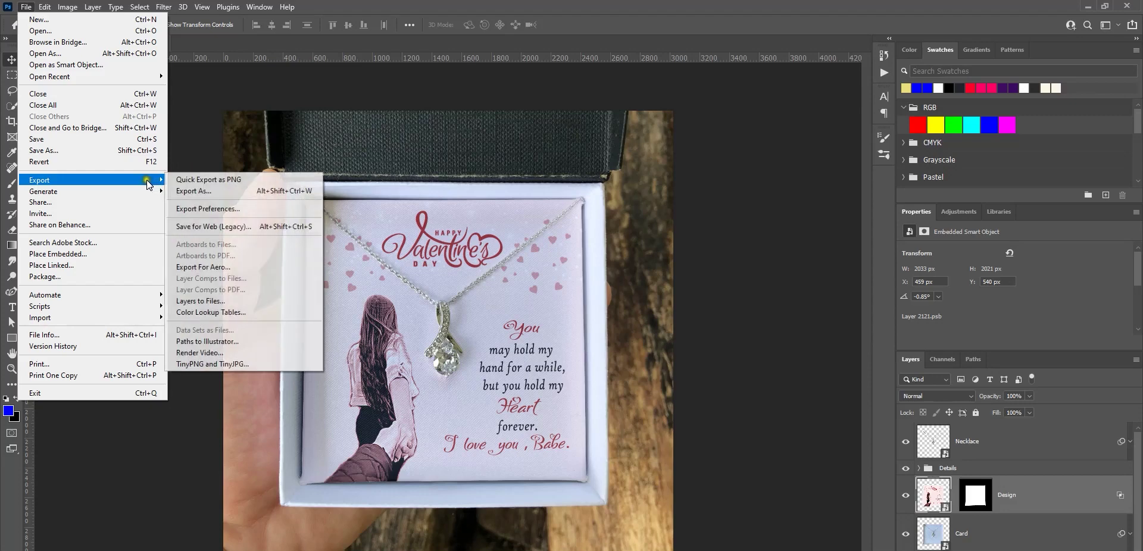
click(231, 227)
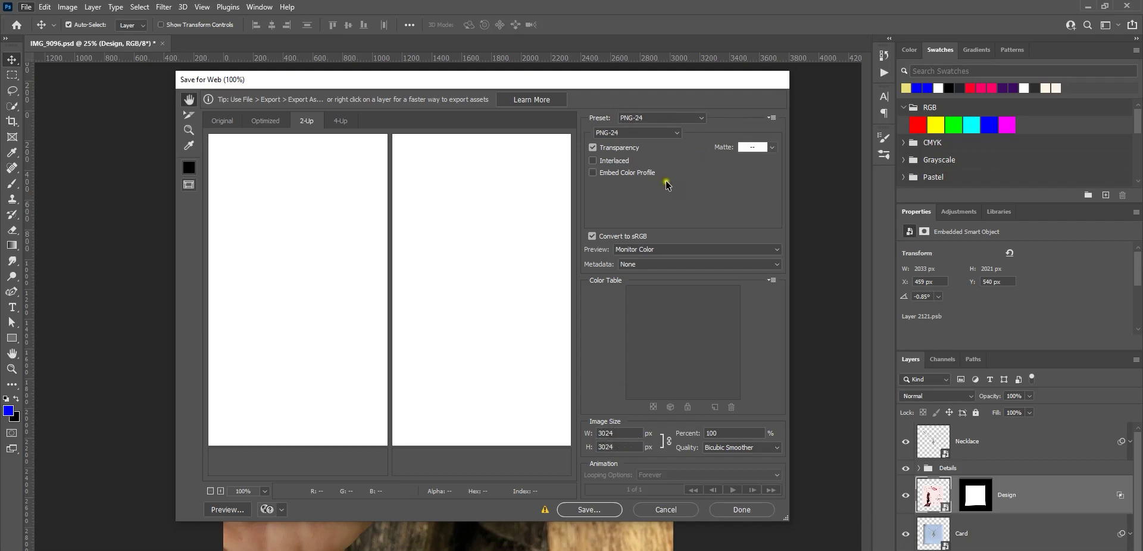
click(656, 120)
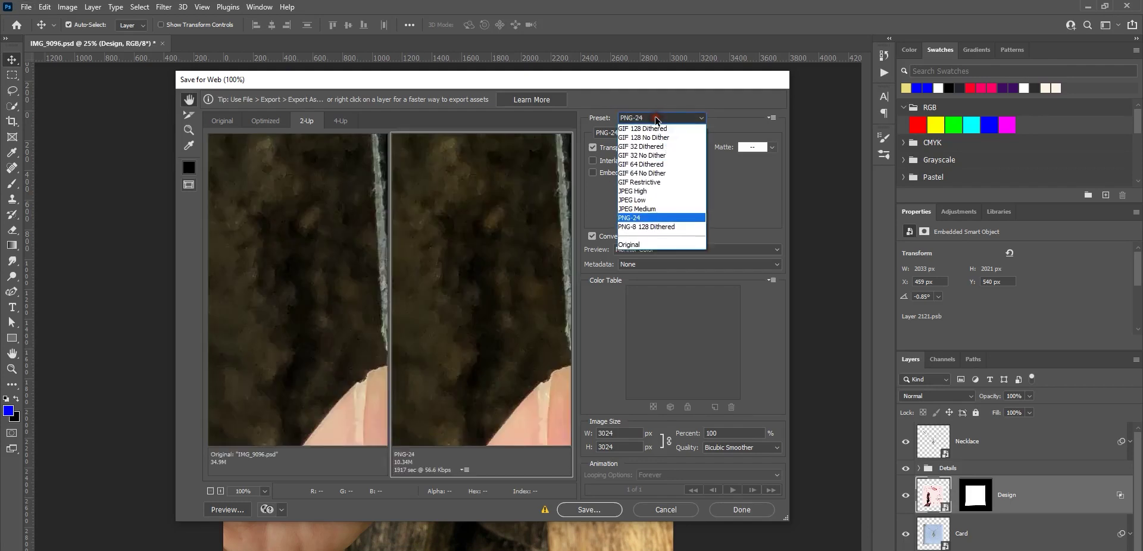
click(657, 191)
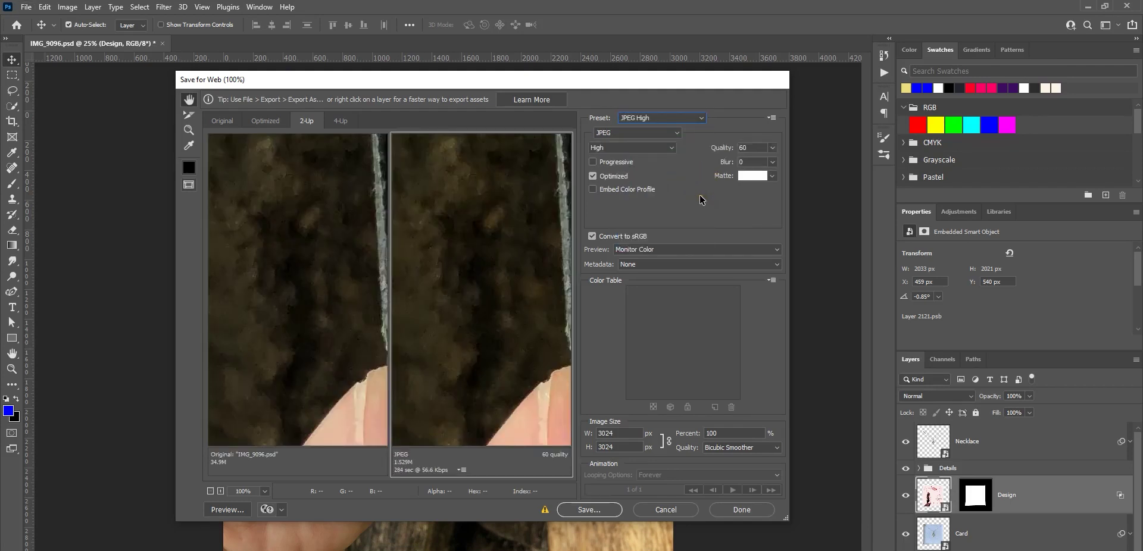
drag(631, 434, 581, 437)
text(1000)
click(625, 447)
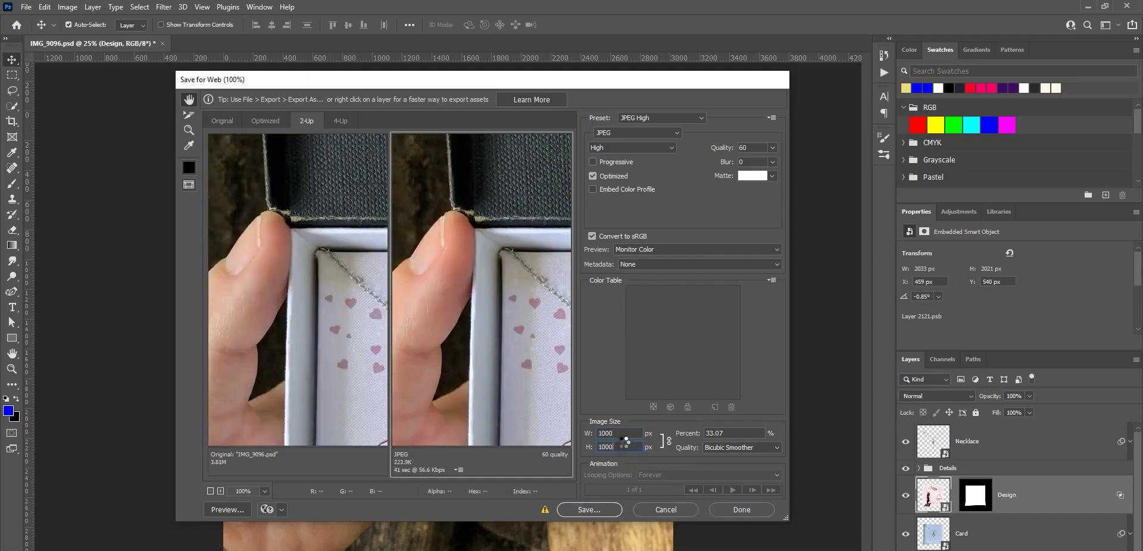
click(620, 430)
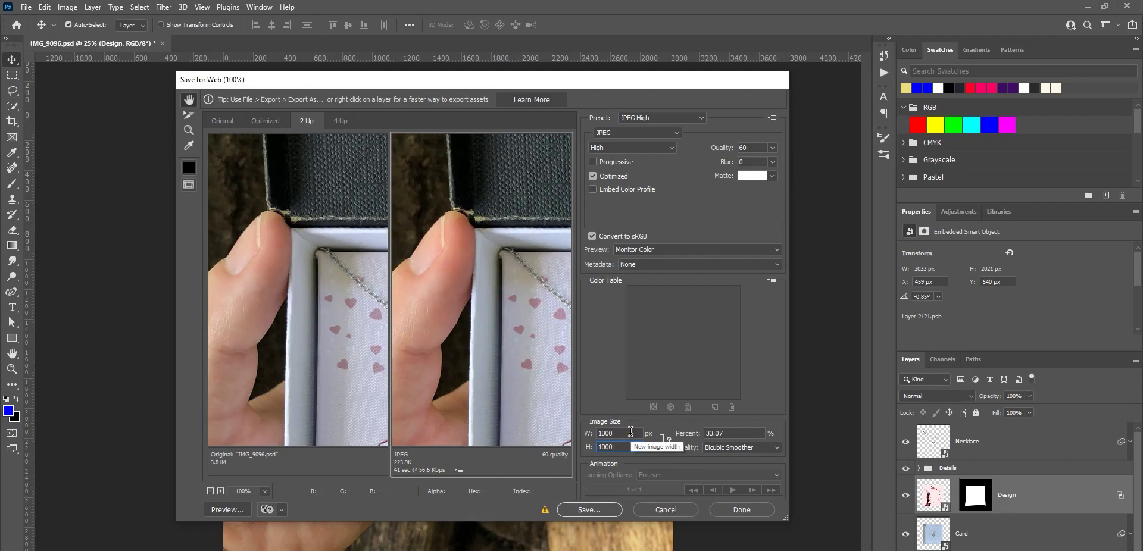
Save the optimized IMG_9096.jpg into the Downloads folder.
click(596, 509)
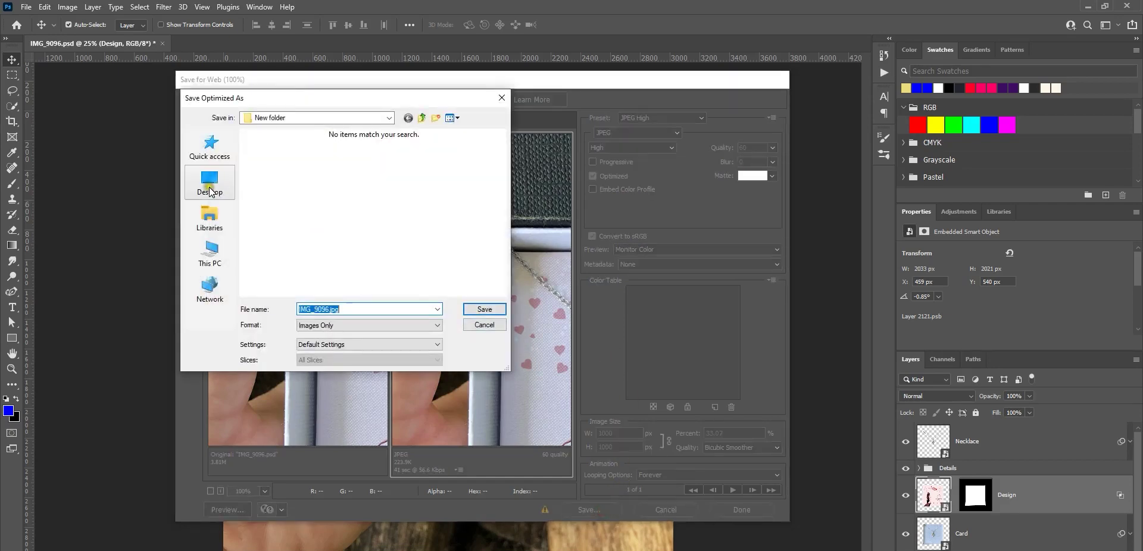
click(210, 146)
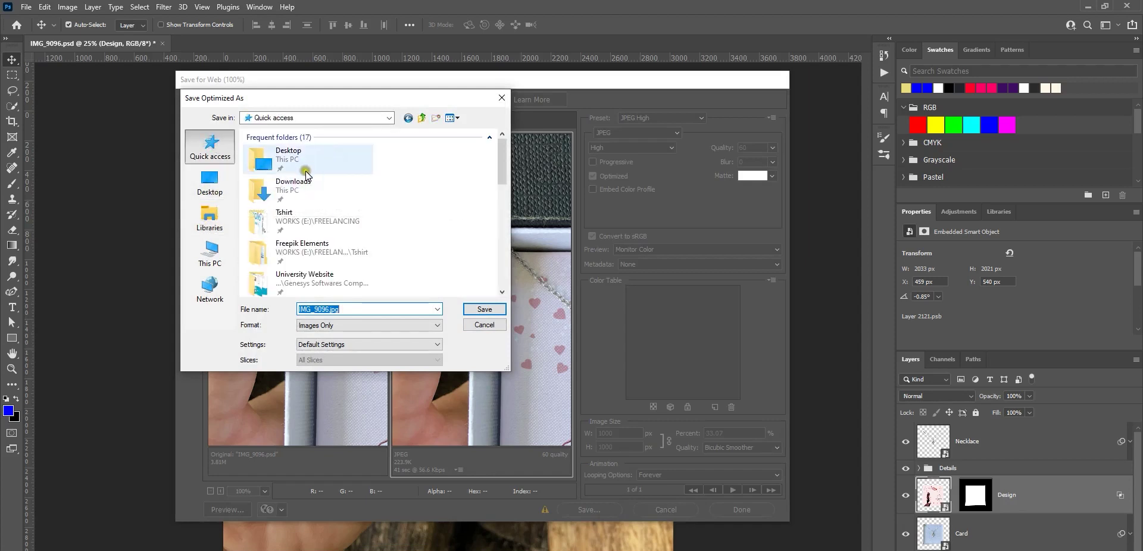
double_click(319, 195)
click(481, 310)
click(484, 311)
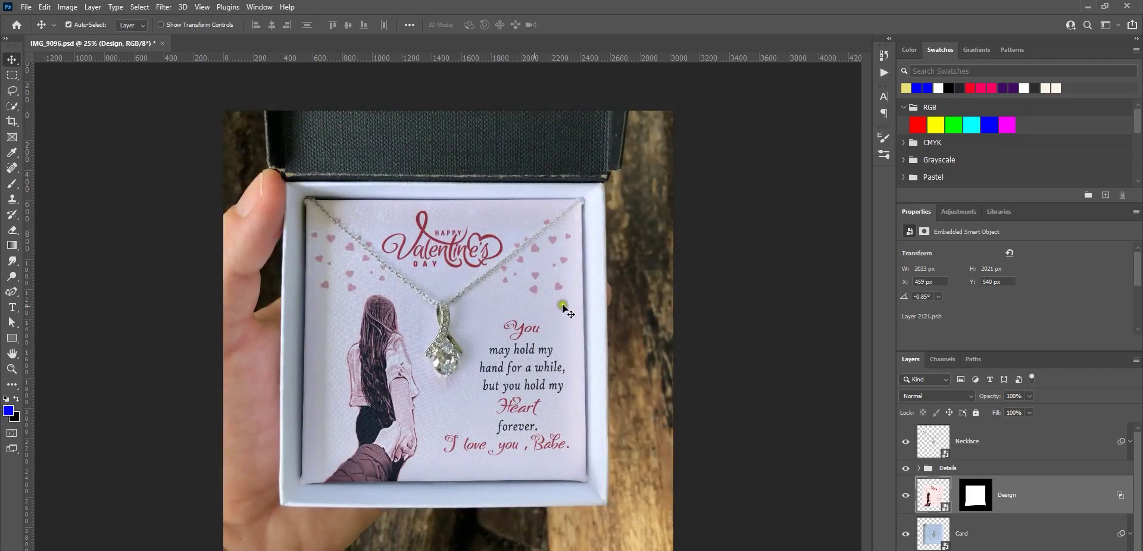
Preview the exported IMG_9096.jpg from the Downloads folder, then close the preview and folder.
mouse_move(188, 550)
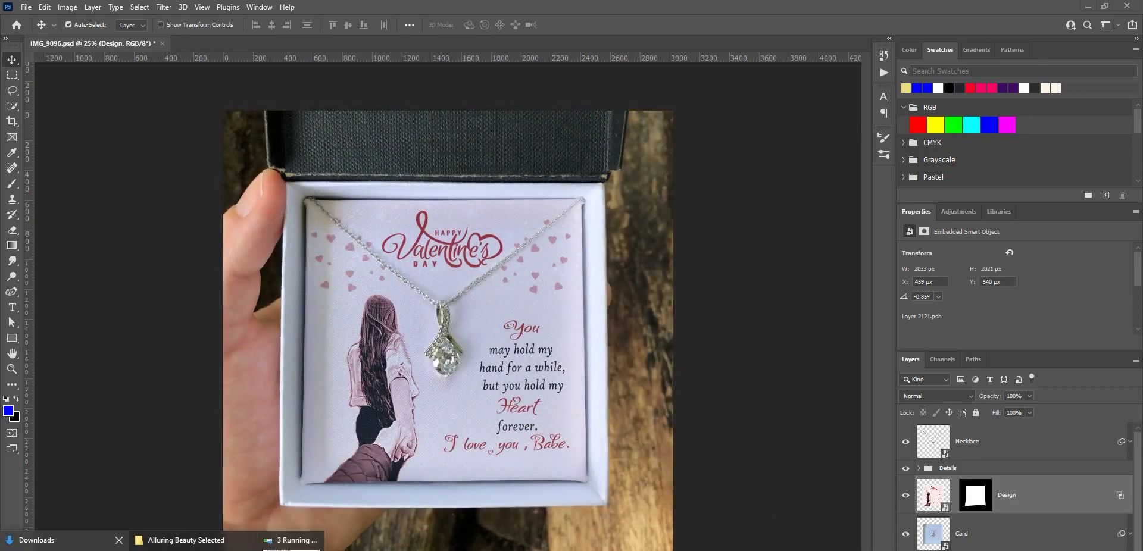
click(35, 540)
click(645, 244)
double_click(644, 244)
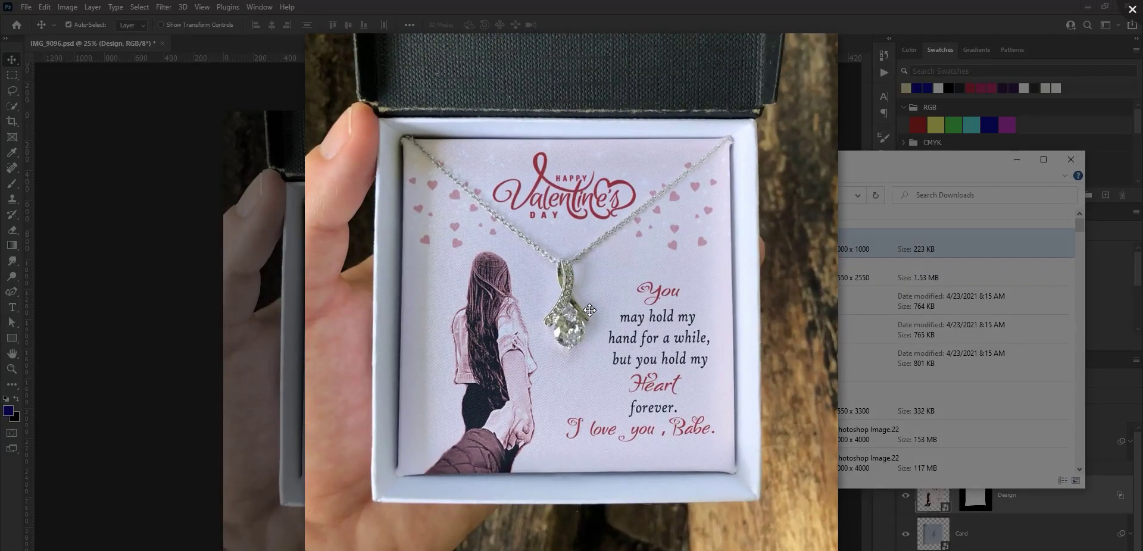
click(879, 241)
click(1072, 159)
Close the mockup without saving changes and switch to the Photopea browser tab.
key(ctrl+w)
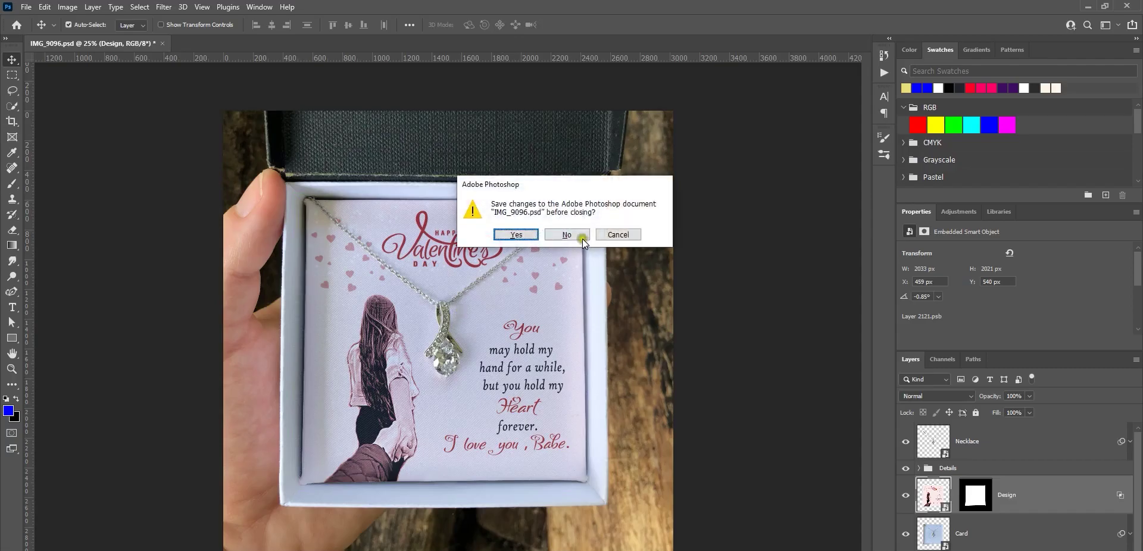
click(568, 235)
key(alt+Tab)
click(369, 10)
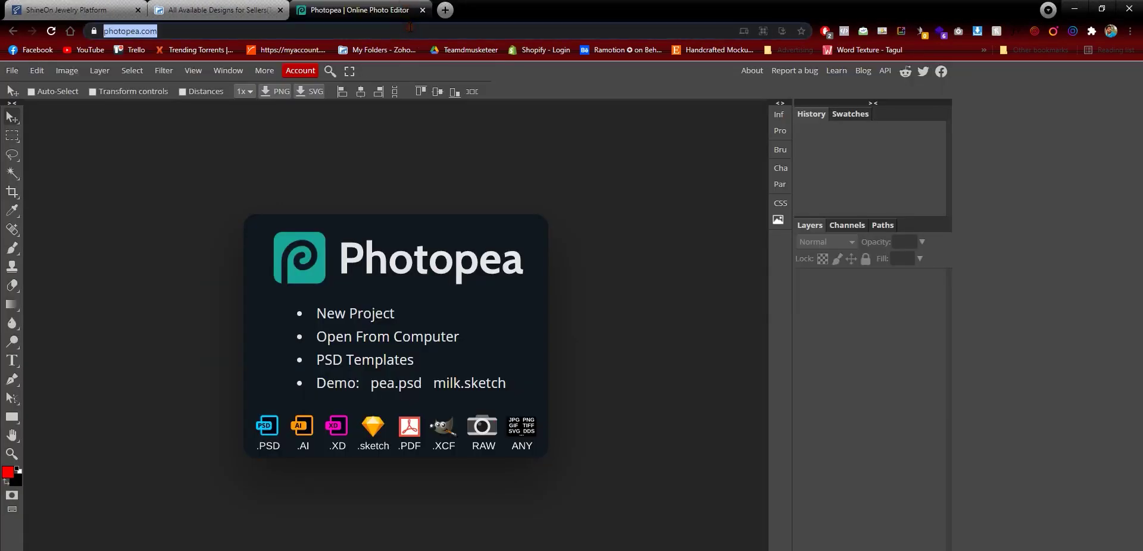
Reload photopea.com and bring up File > Open showing the Alluring Beauty Selected folder.
text(photo)
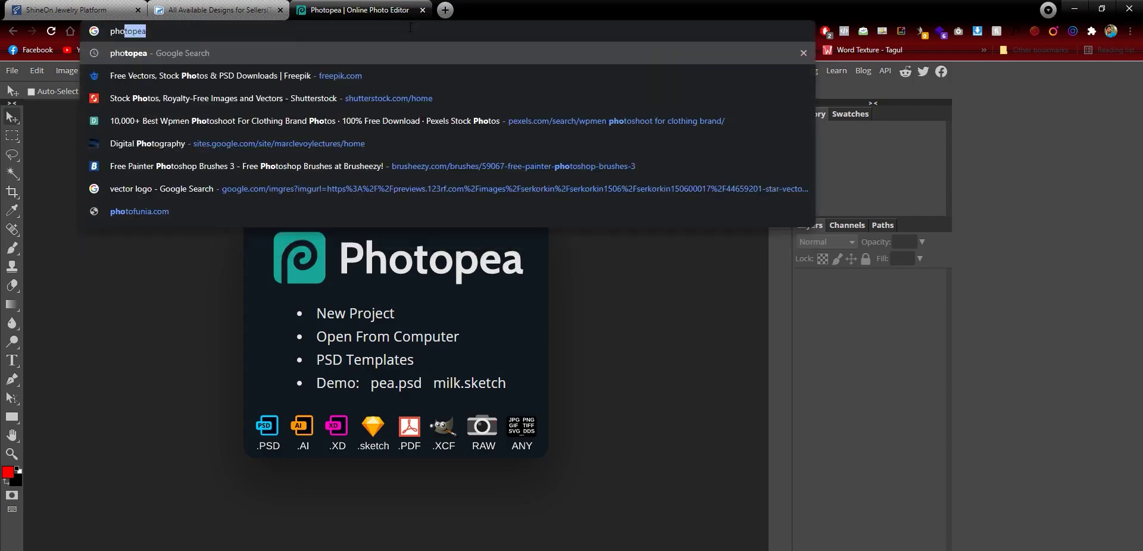
key(Return)
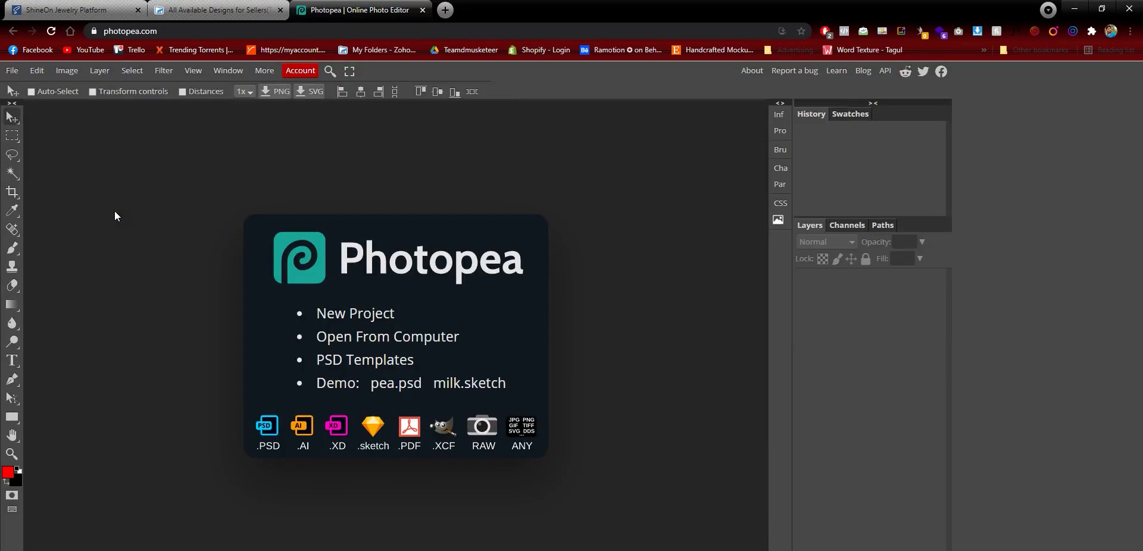
click(12, 70)
click(42, 110)
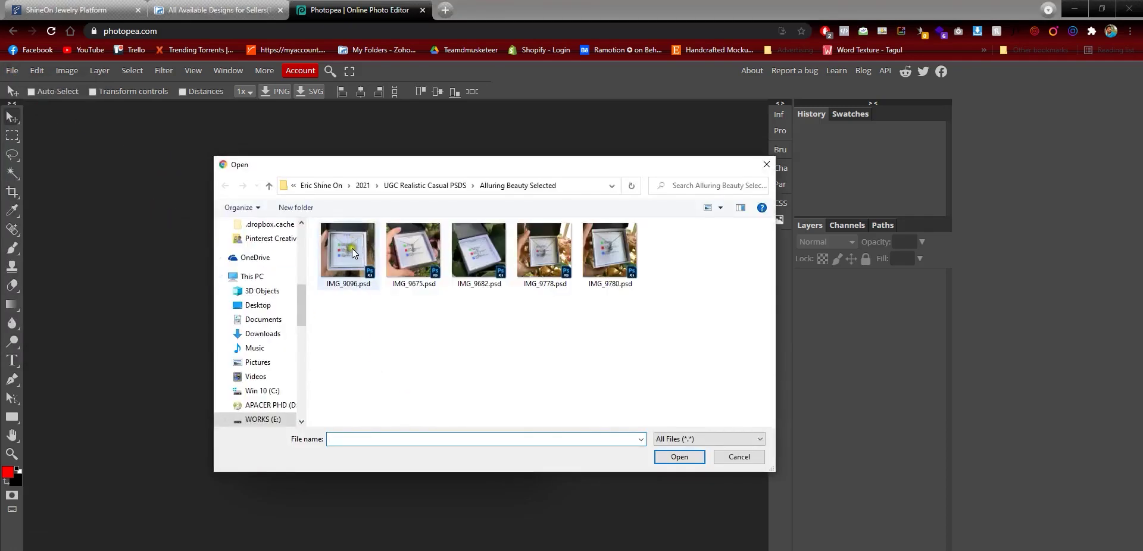
Open IMG_9096.psd from the Open dialog in Photopea.
double_click(352, 248)
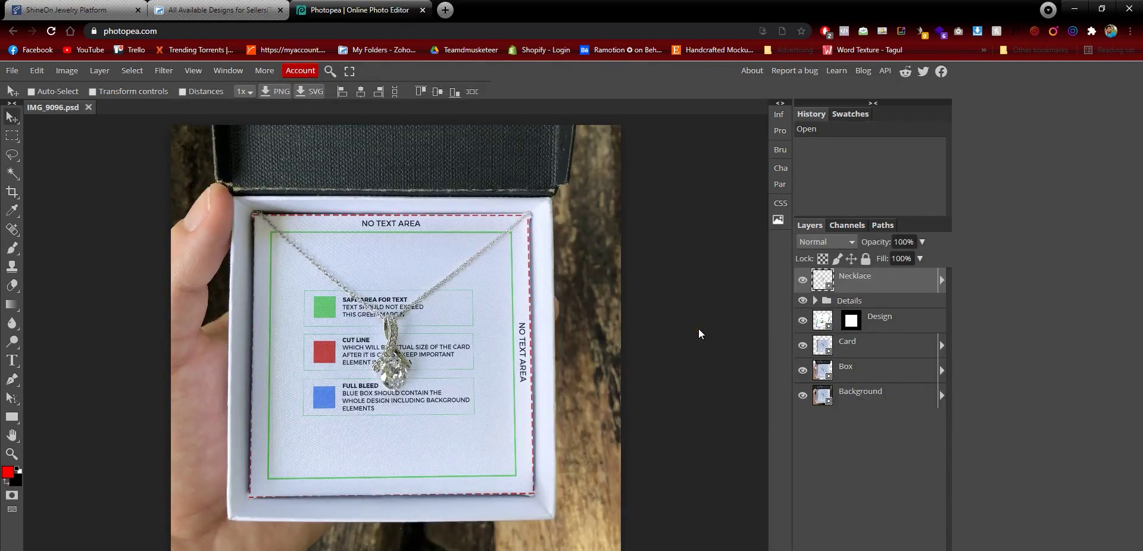
Select the Design layer and open its smart-object contents as Layer 2121.psd.
click(896, 326)
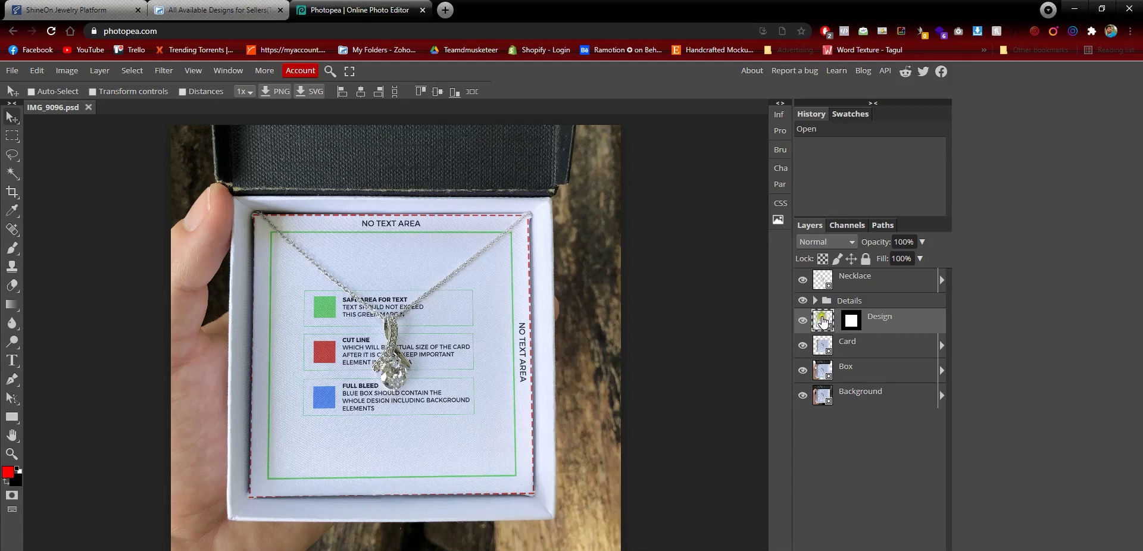
click(824, 321)
click(824, 322)
double_click(824, 322)
click(263, 451)
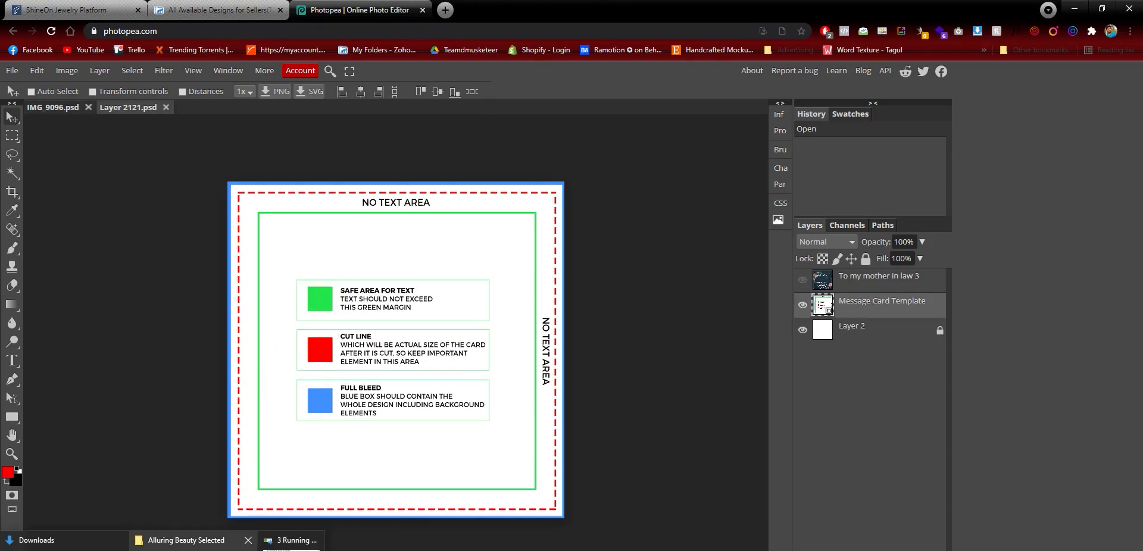
click(186, 541)
Drag Valentine Design Holding Hand.png onto the card and scale it to about 133% to cover it.
click(36, 541)
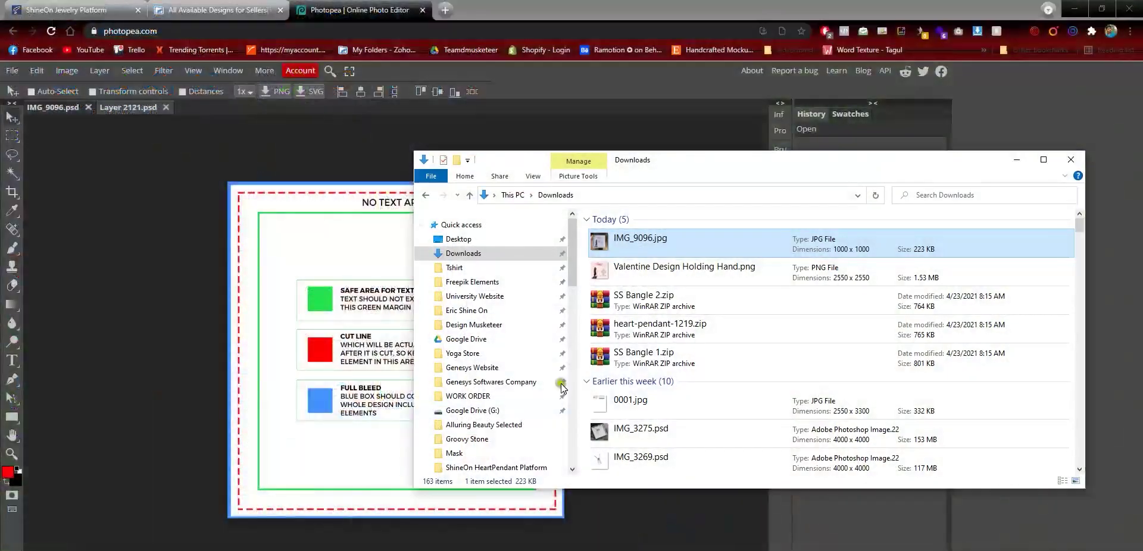
click(720, 161)
drag(670, 264, 334, 317)
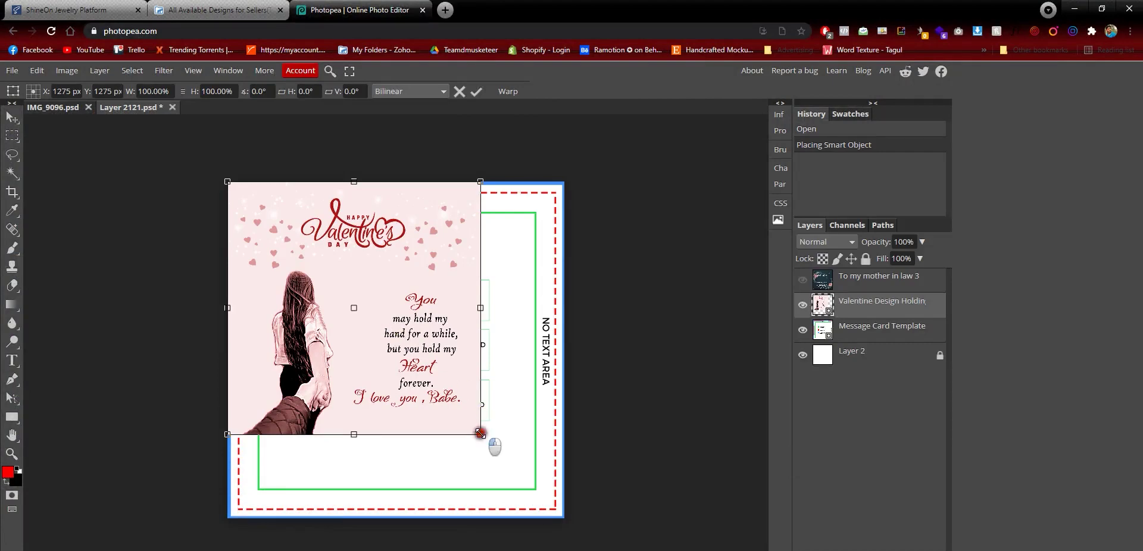
drag(482, 436, 562, 517)
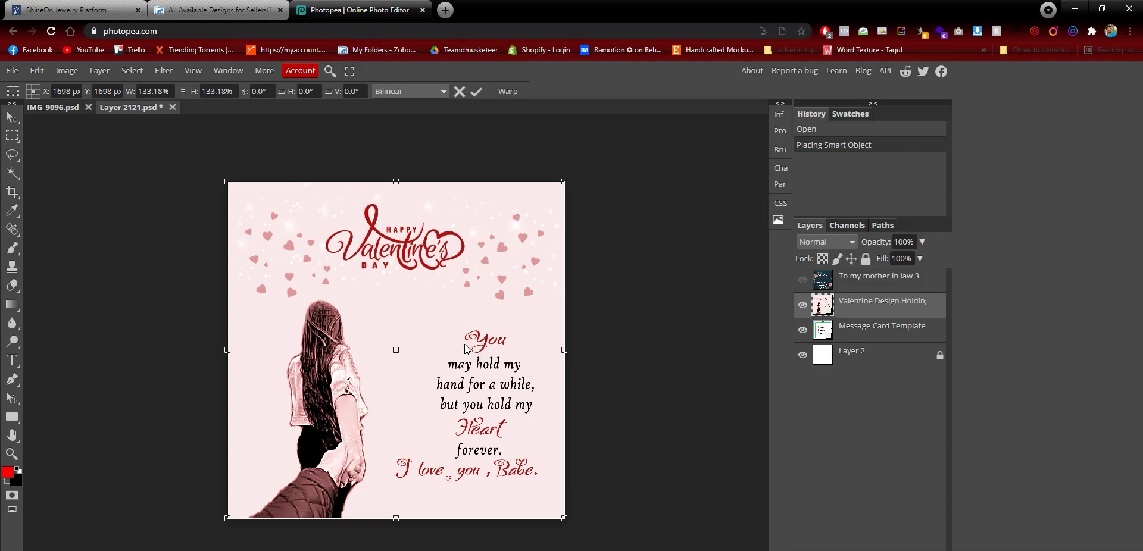
key(Return)
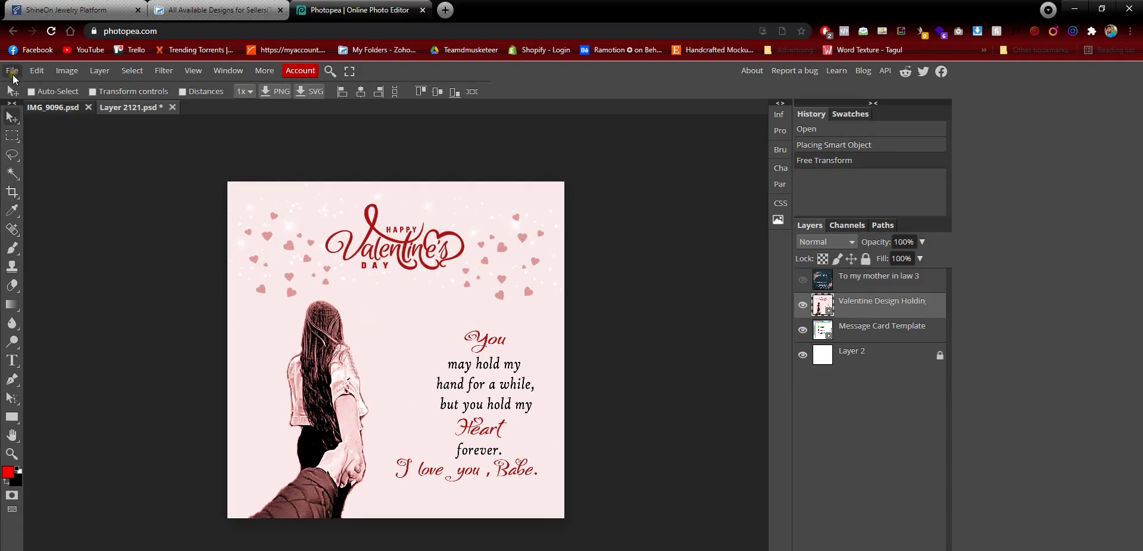
Save the Valentine card design back into the mockup's smart object and close Layer 2121.psd.
click(12, 71)
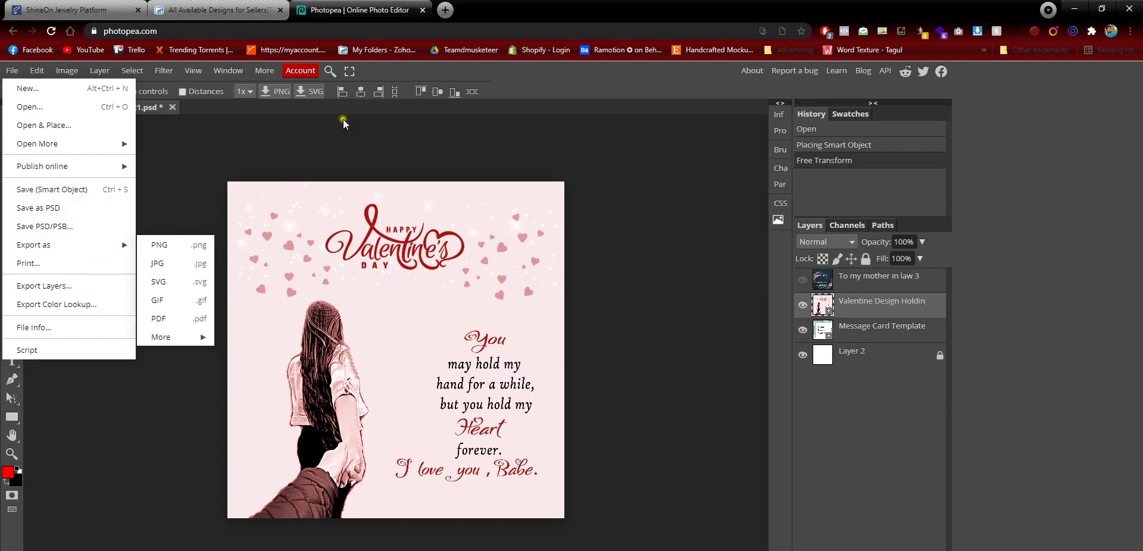
click(137, 362)
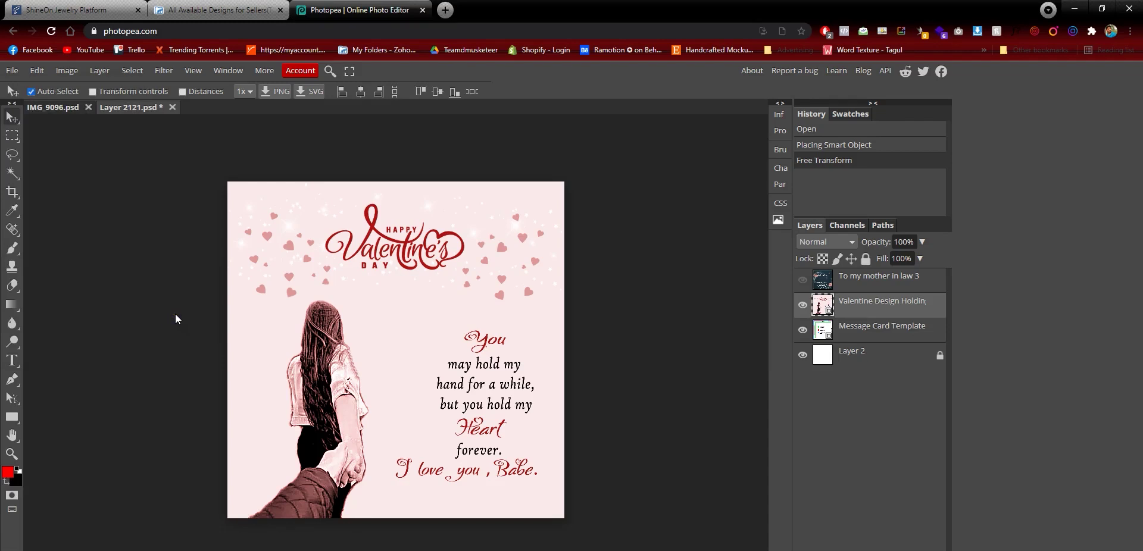
key(ctrl+s)
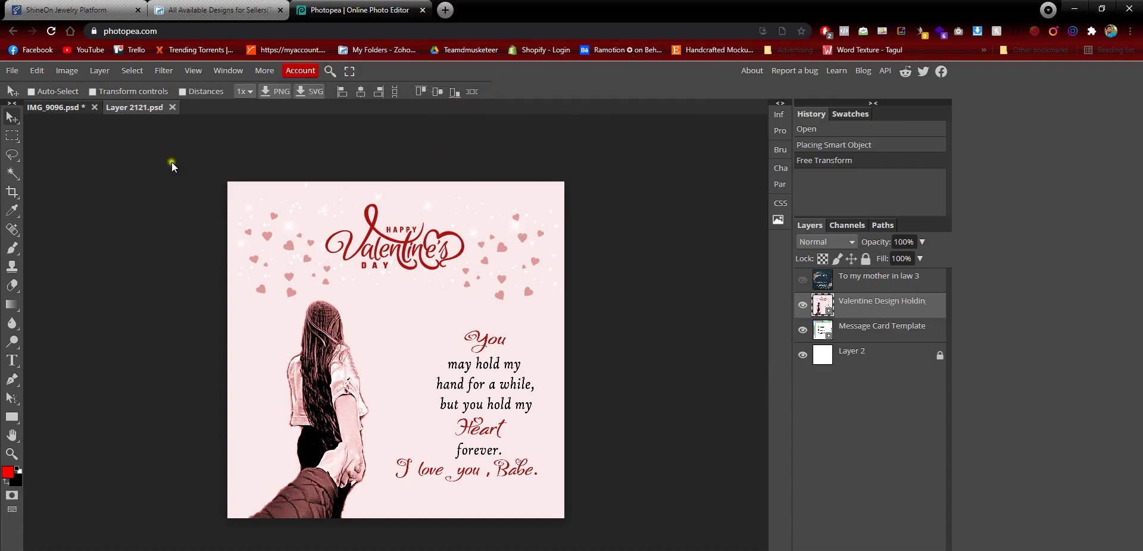
click(172, 108)
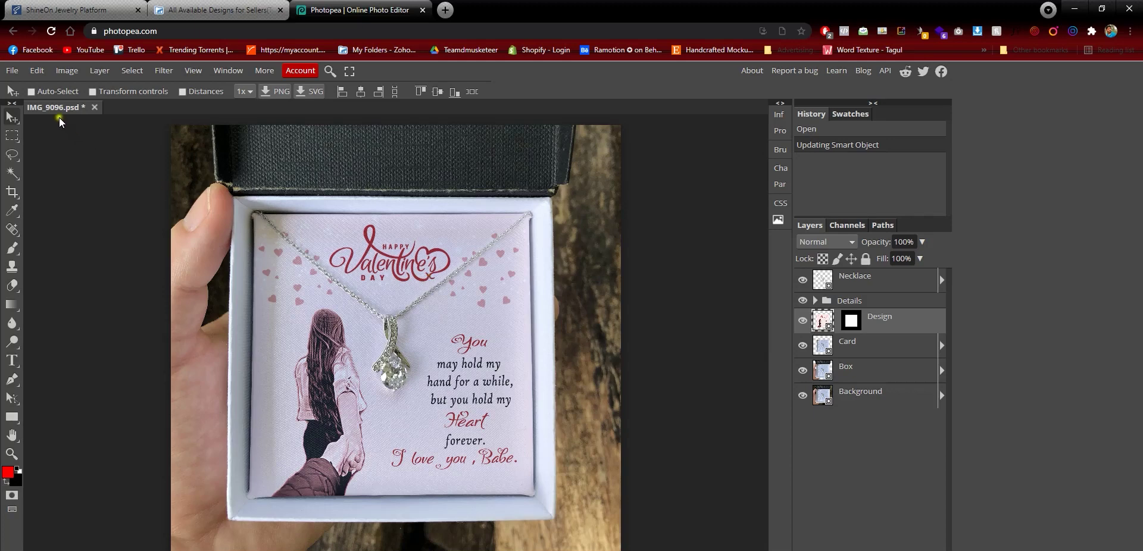
Export the mockup as a 1000×1000 JPG, saving it to Downloads as IMG_9096 (1).jpg.
click(16, 70)
click(76, 246)
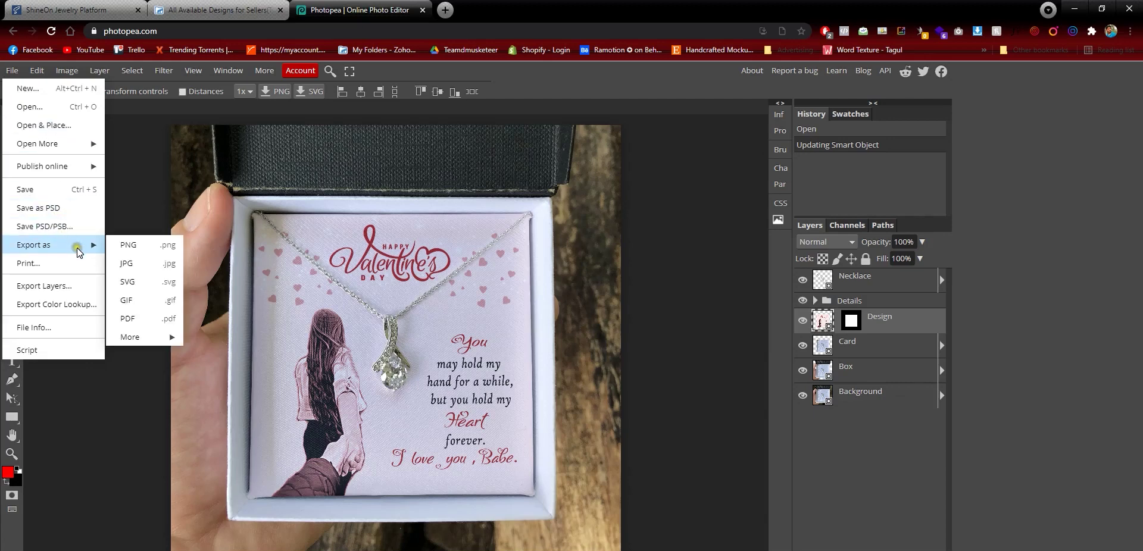
click(144, 265)
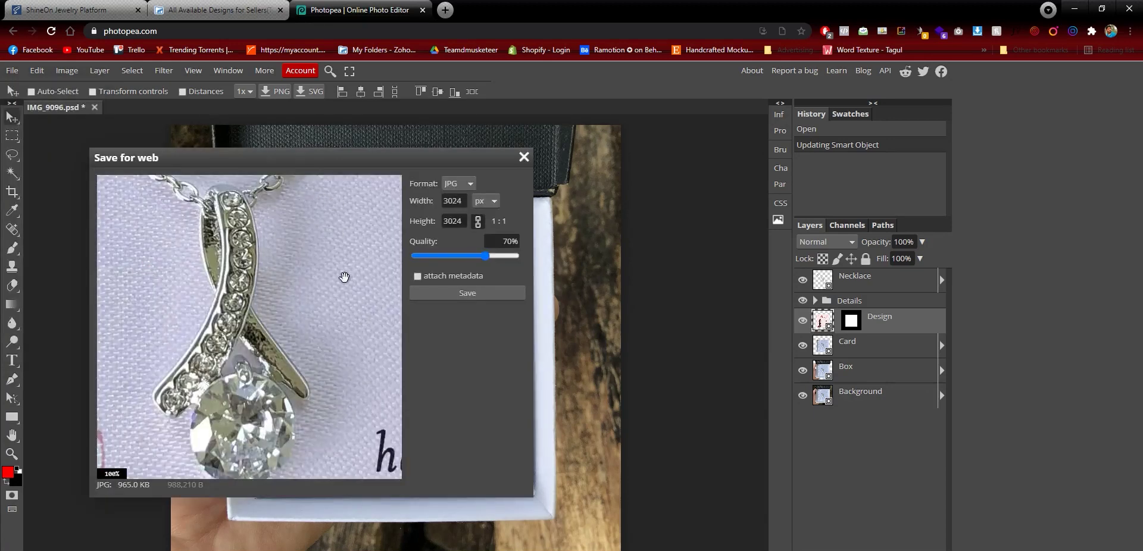
drag(388, 168, 420, 167)
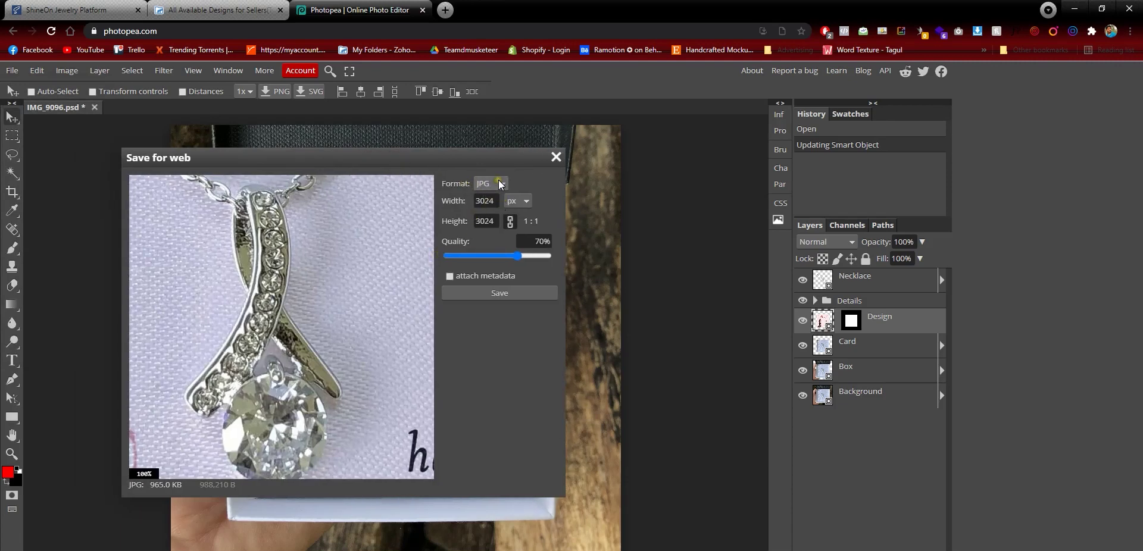
click(500, 185)
click(500, 185)
double_click(485, 201)
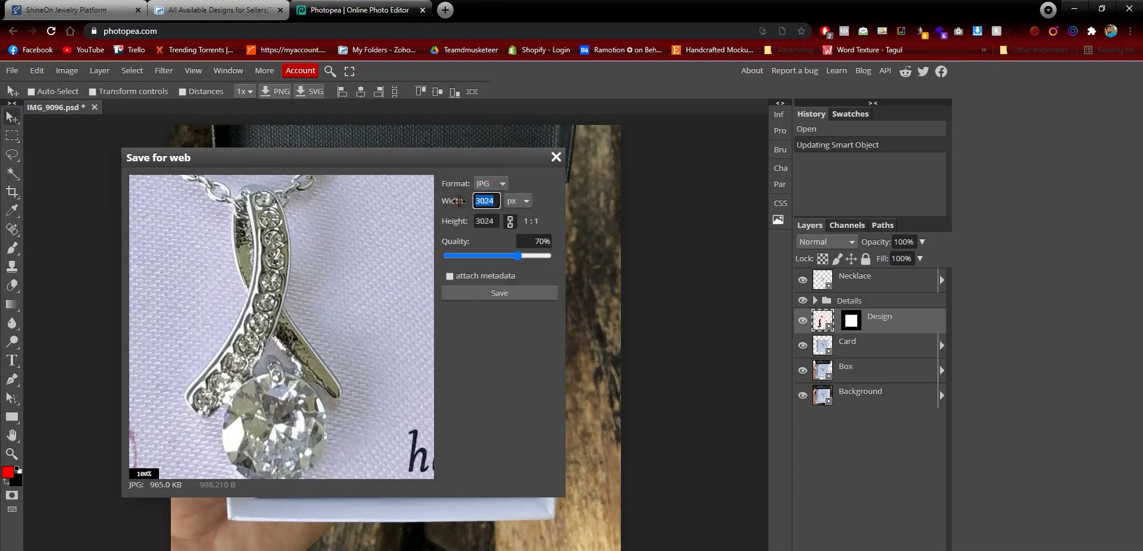
text(1000)
double_click(485, 221)
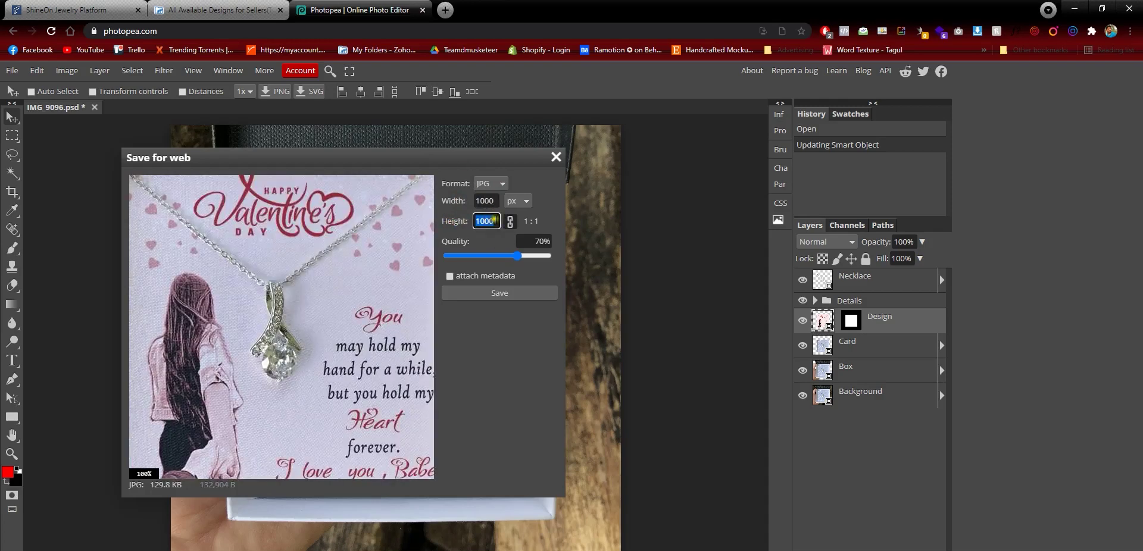
click(490, 293)
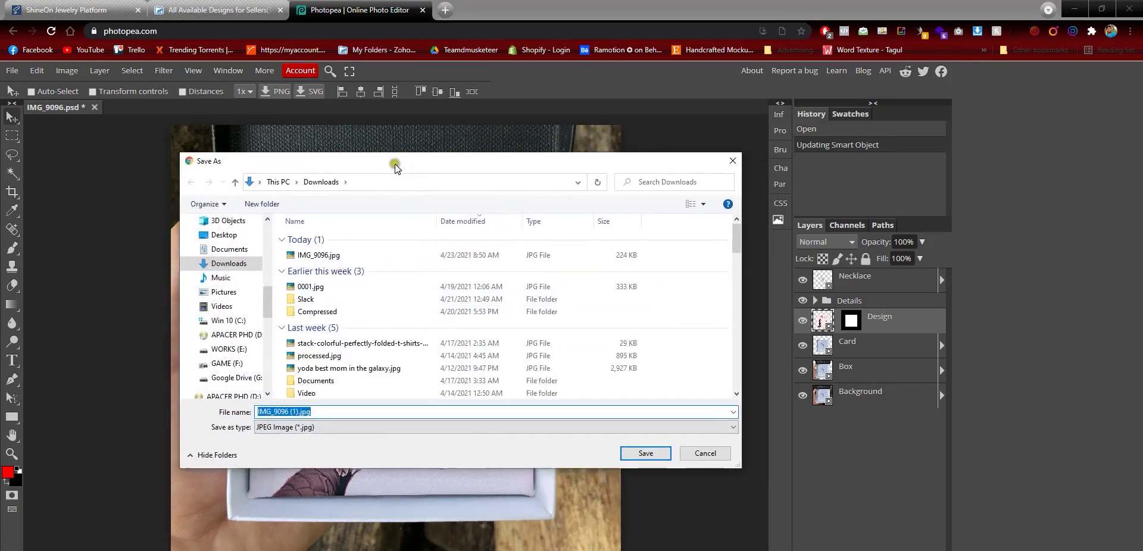
click(666, 457)
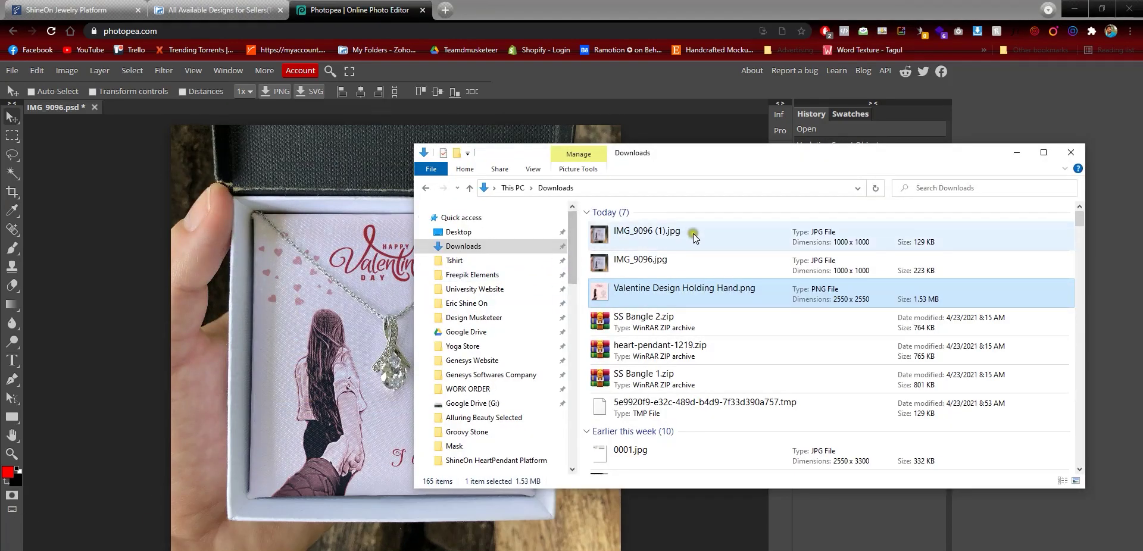
Verify IMG_9096 (1).jpg in Downloads is 1000×1000, then minimize the Downloads window.
click(693, 234)
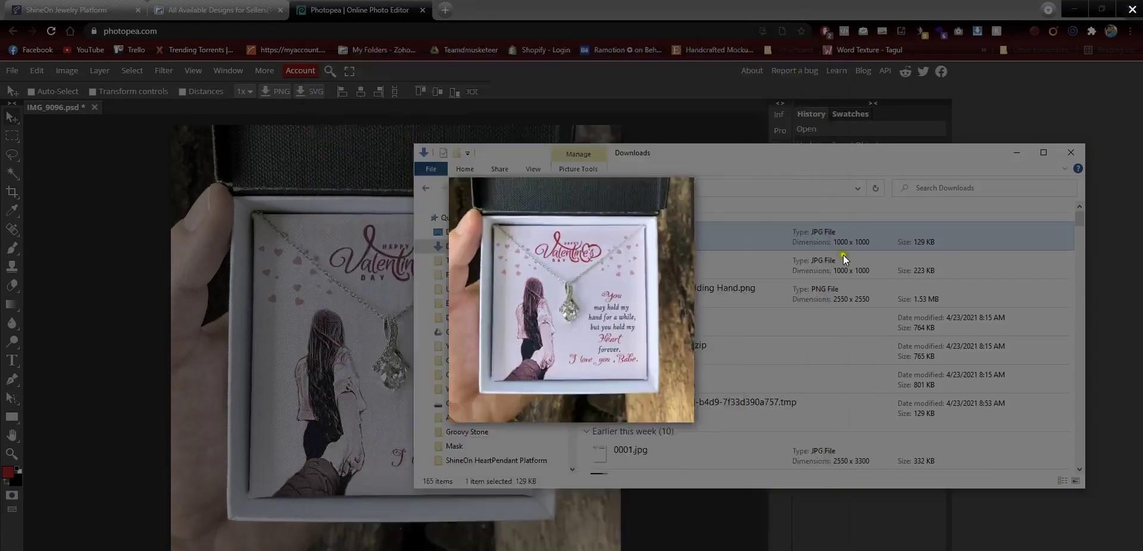
click(677, 257)
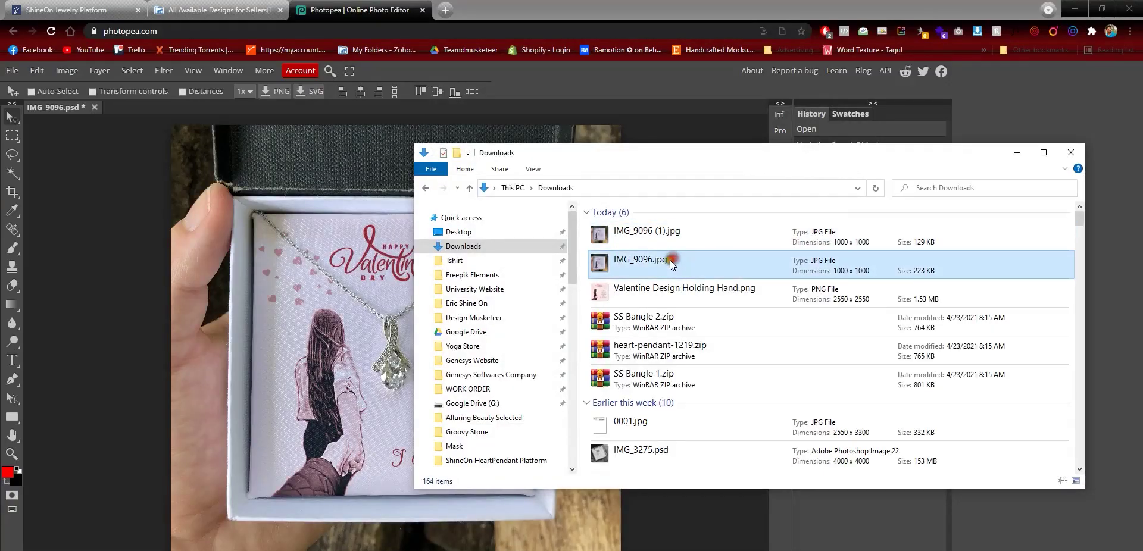
click(664, 235)
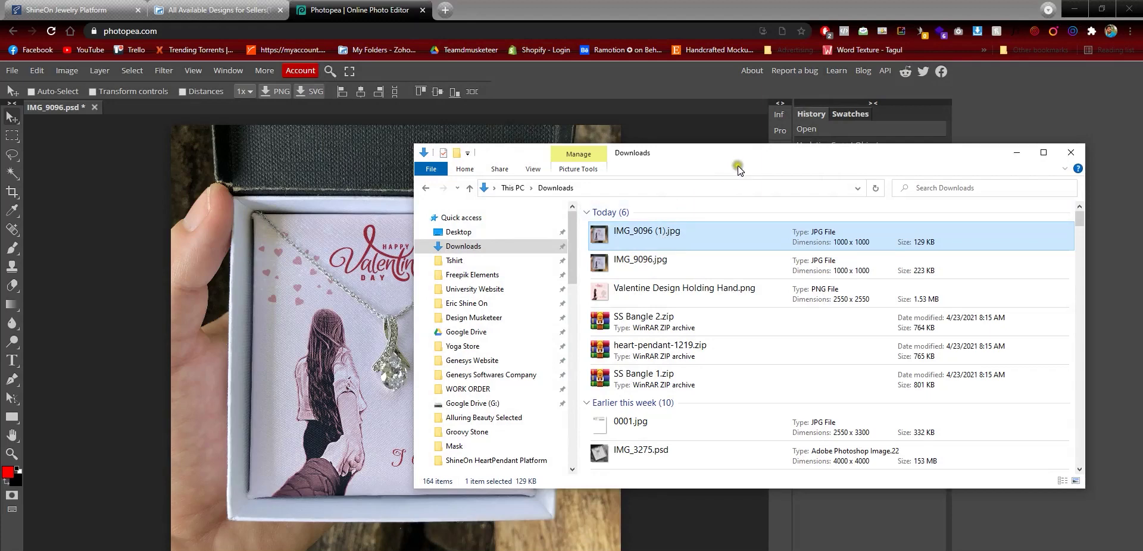
drag(738, 156, 580, 170)
click(859, 169)
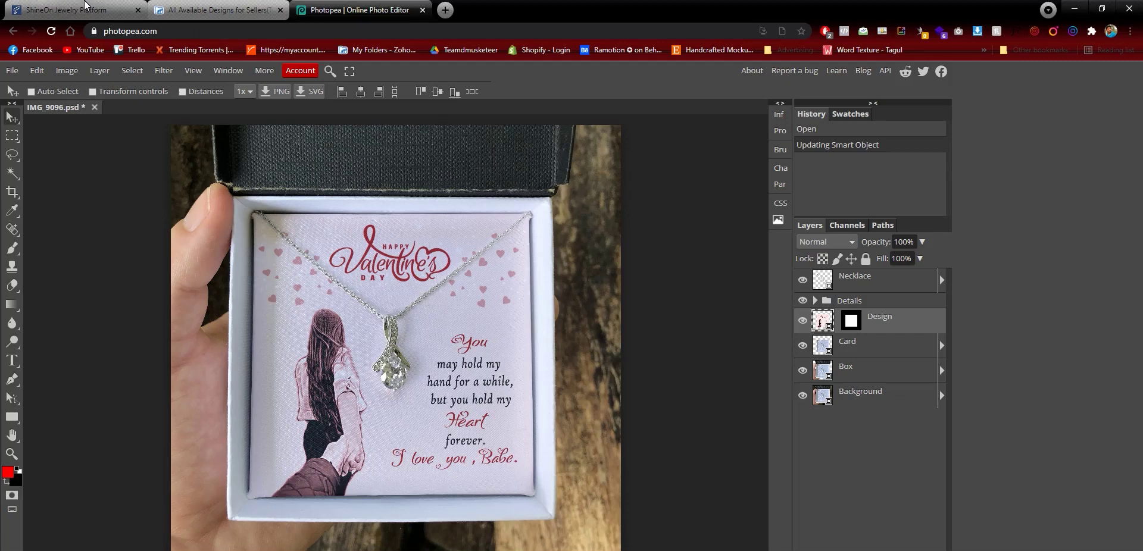
Upload IMG_9096 (1).jpg from the computer as an extra ShineOn product image, then reload the page.
click(87, 9)
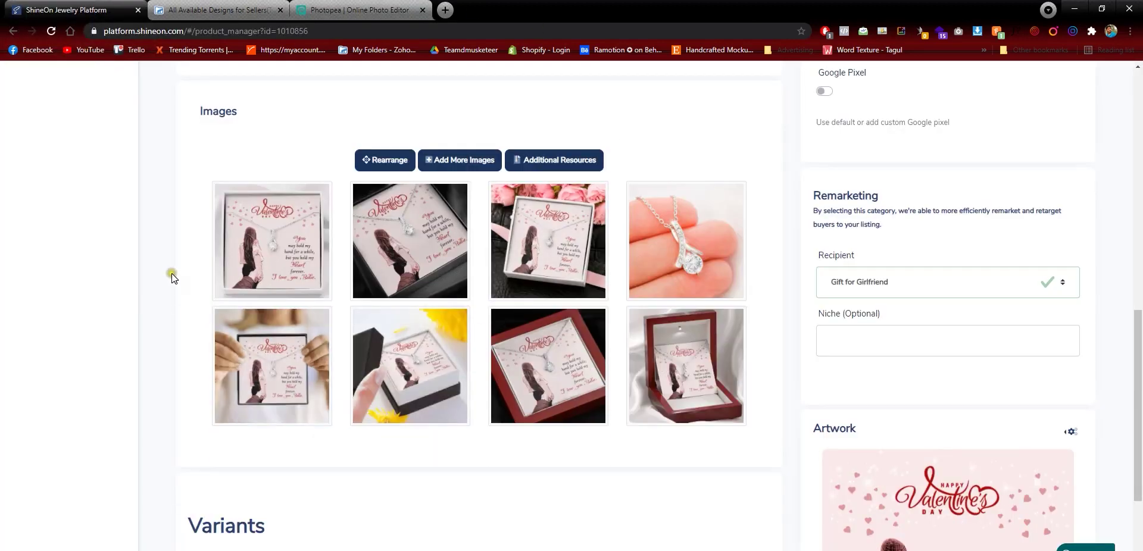
scroll(179, 280, up, 2)
scroll(186, 279, down, 2)
mouse_move(280, 226)
click(463, 163)
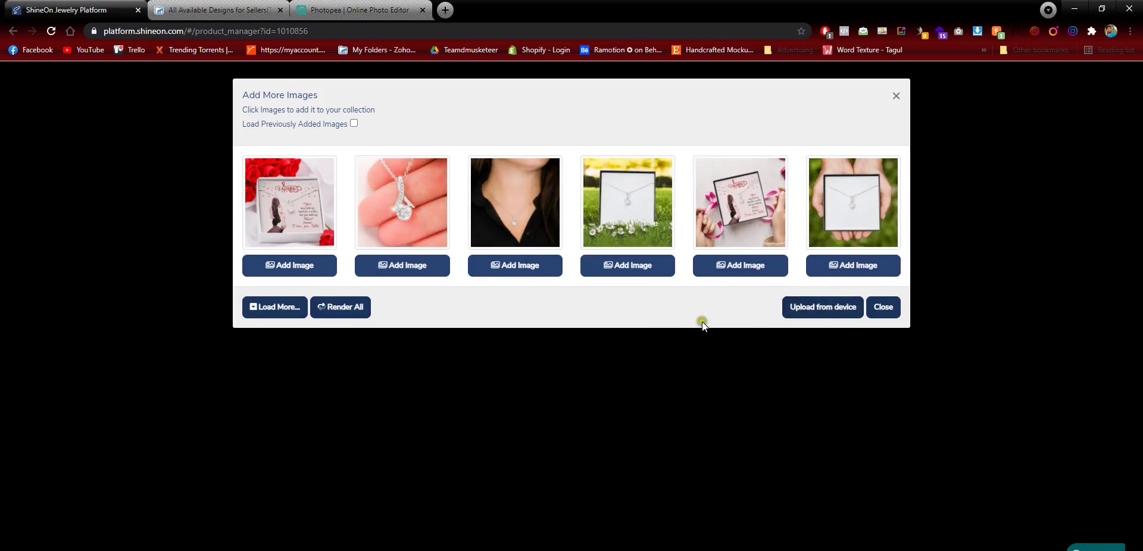
click(813, 309)
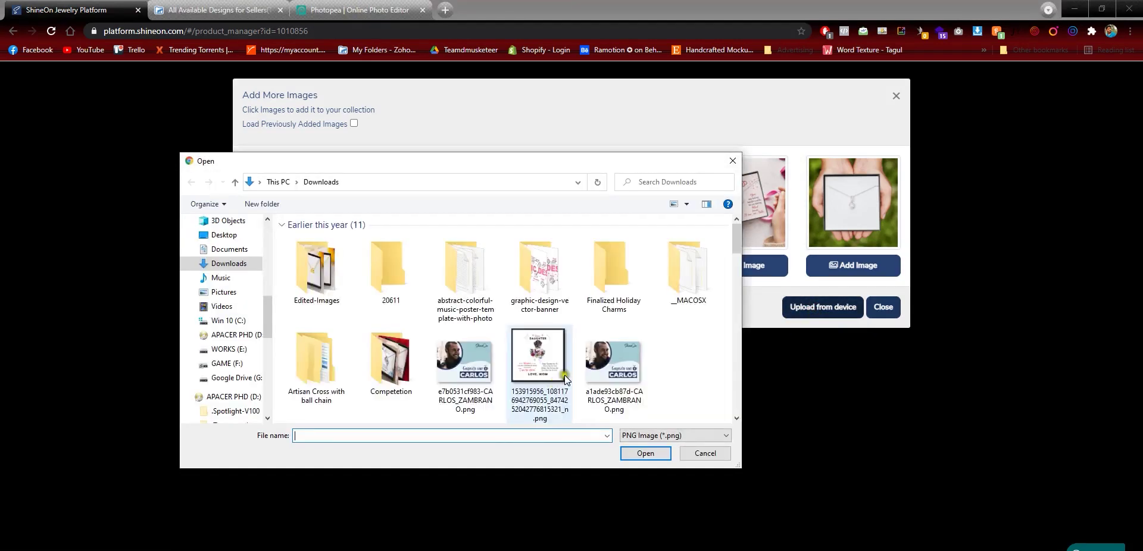
click(658, 435)
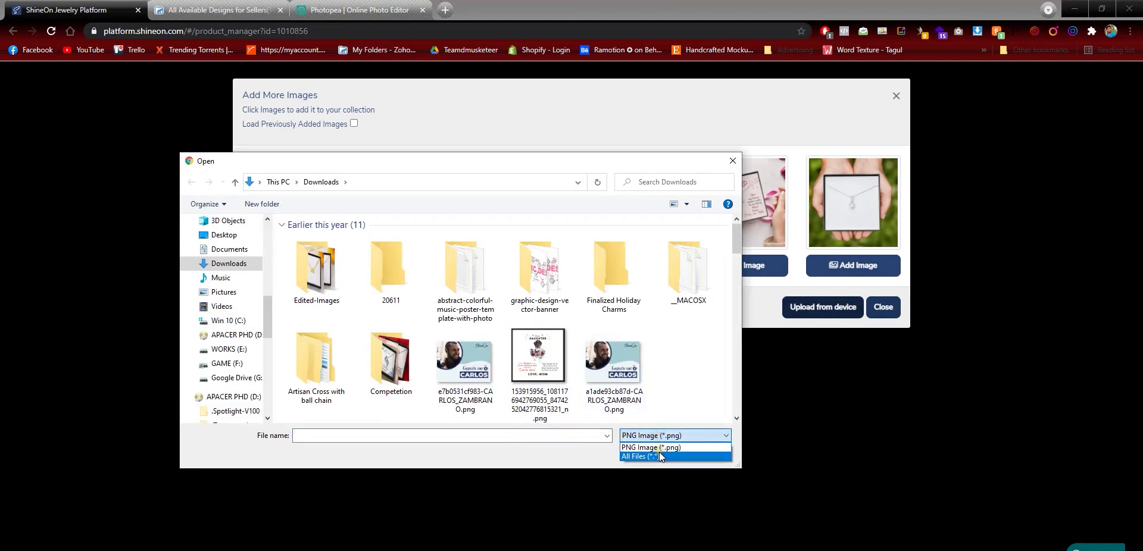
click(660, 454)
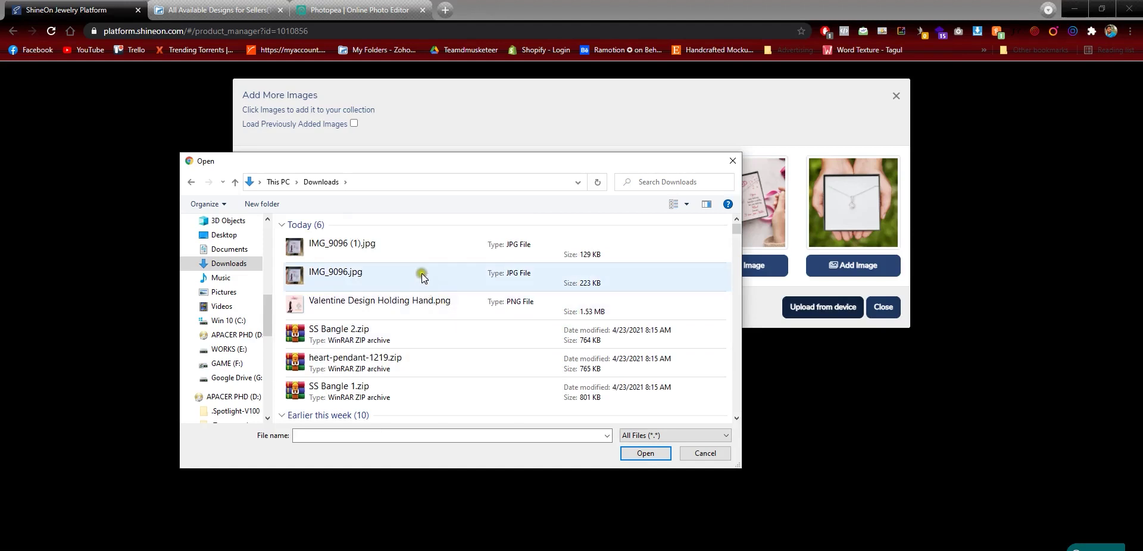
click(363, 248)
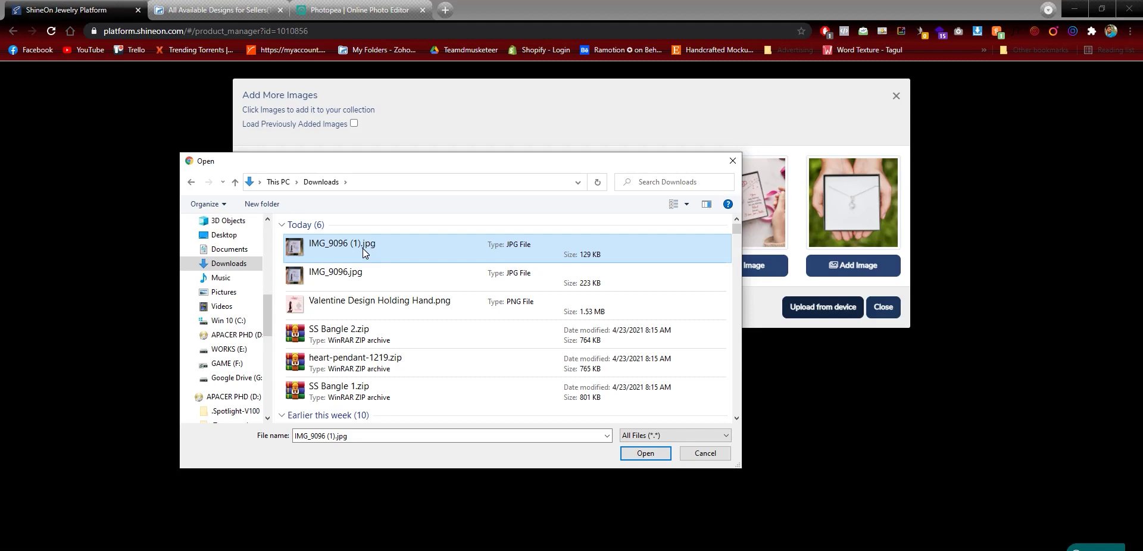
double_click(362, 249)
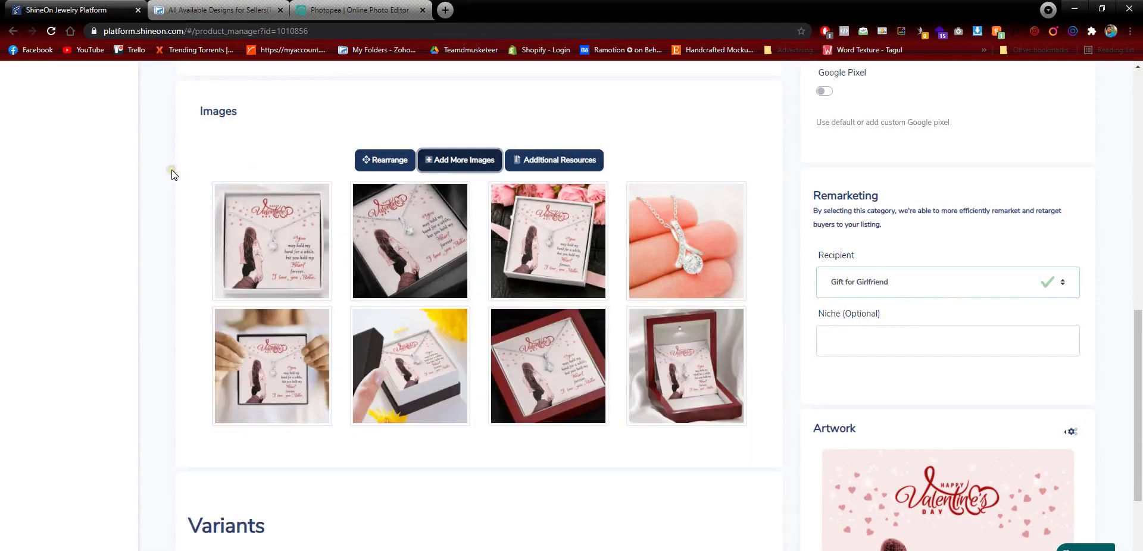
key(F5)
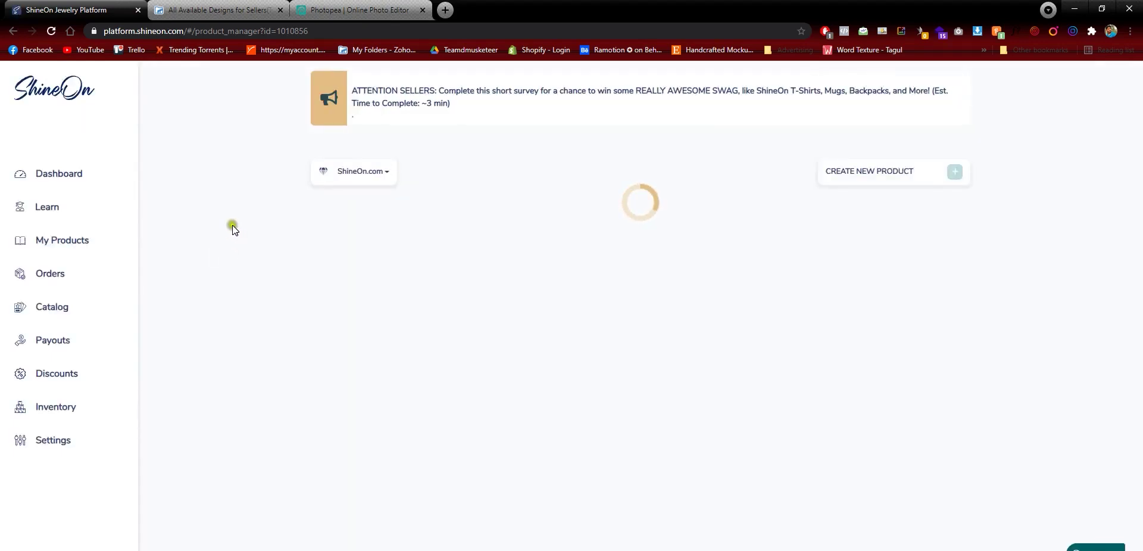
Rearrange the product images so the new gift-box mockup is first, and confirm the order.
scroll(220, 258, down, 15)
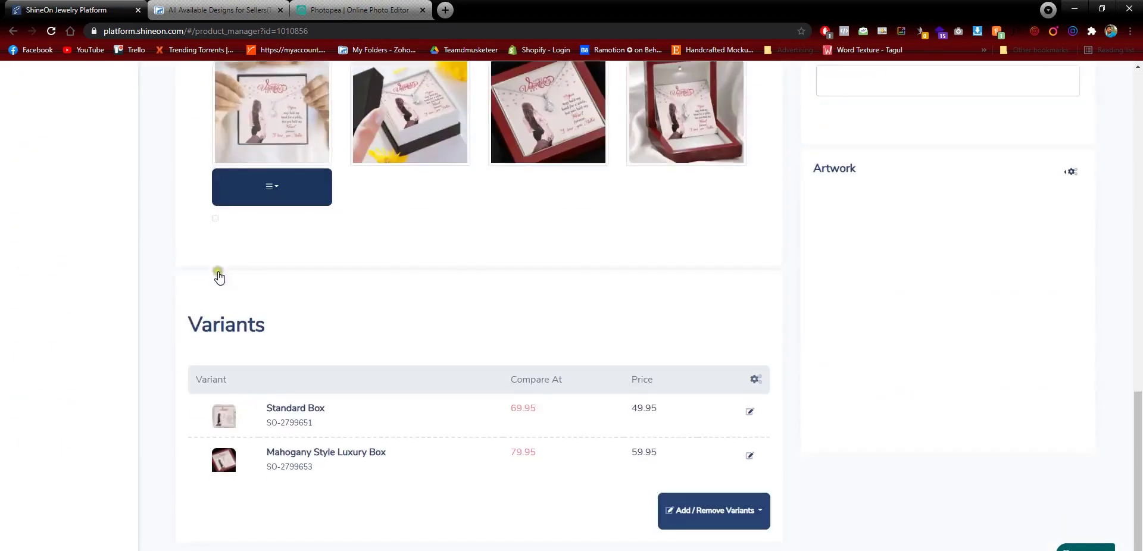
scroll(208, 280, up, 3)
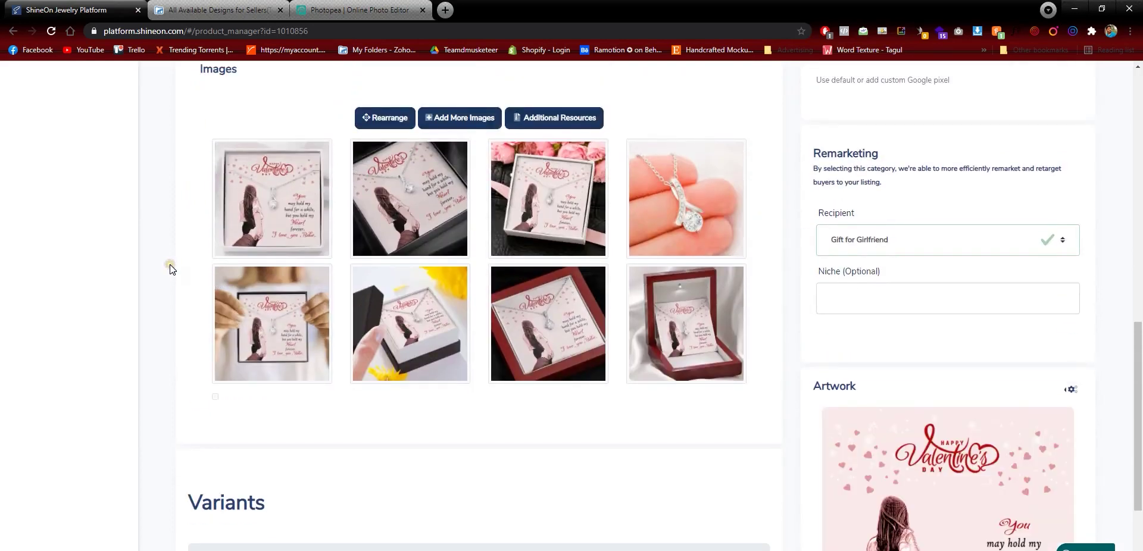
scroll(155, 277, down, 1)
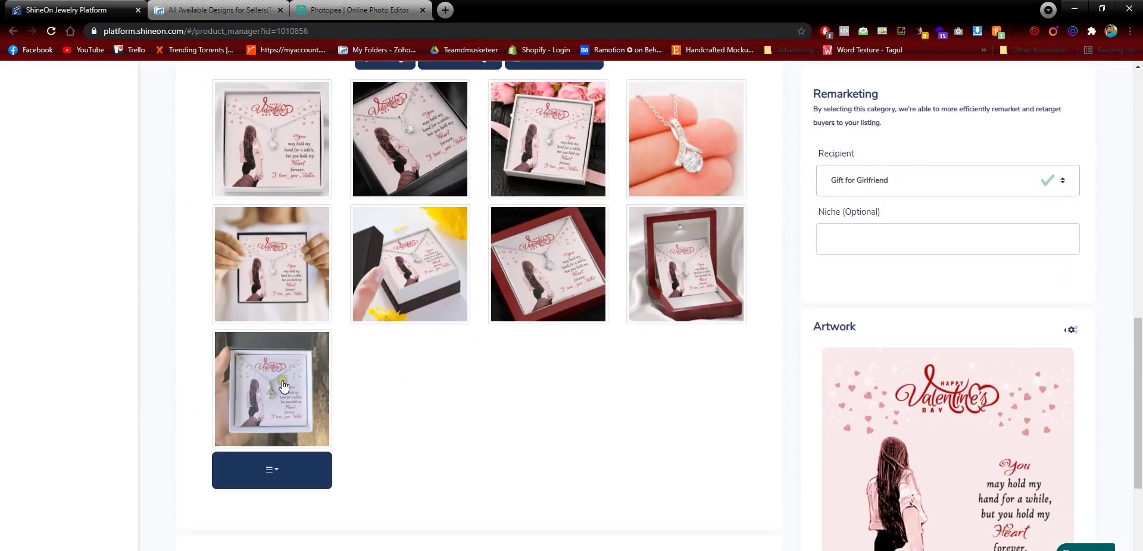
scroll(312, 411, up, 1)
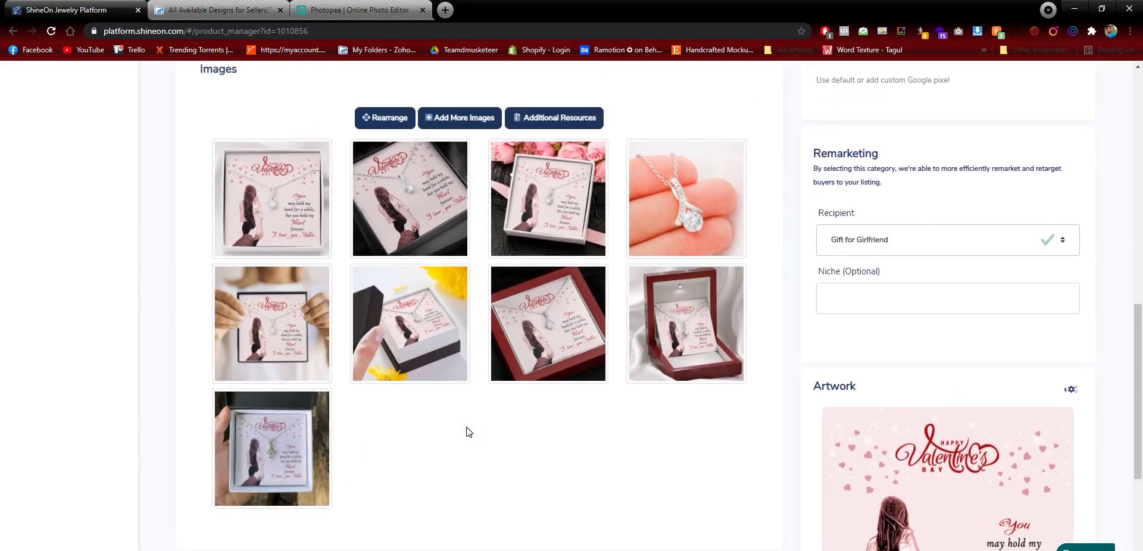
mouse_move(459, 190)
click(386, 118)
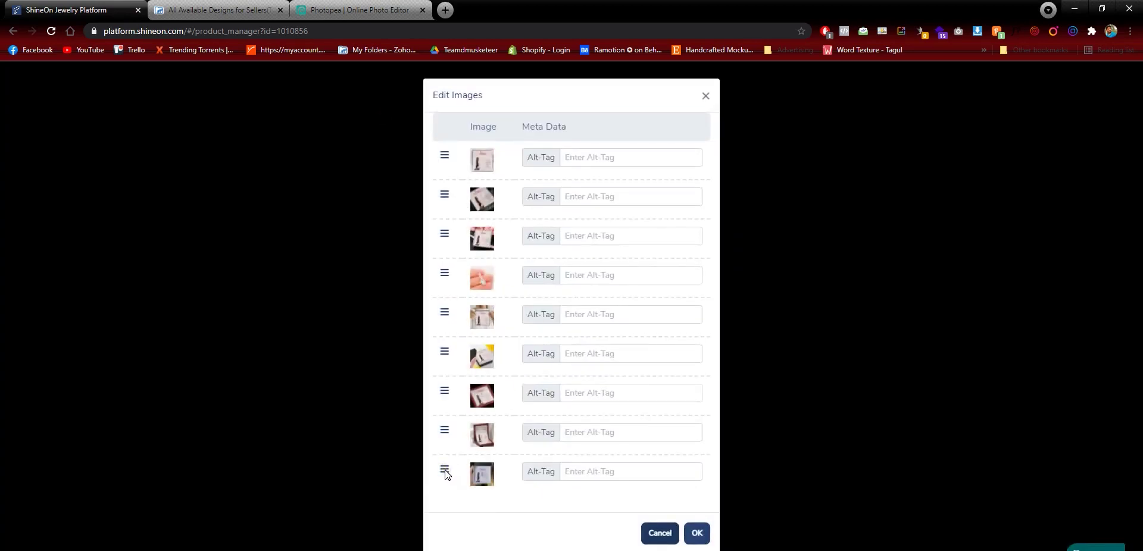
drag(445, 473, 442, 485)
drag(446, 470, 443, 155)
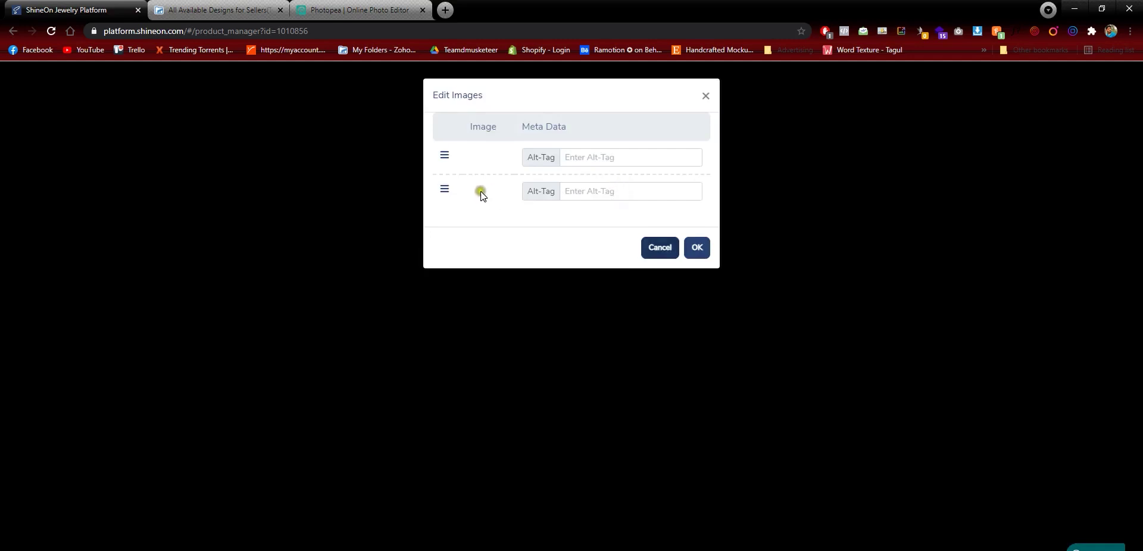
click(697, 248)
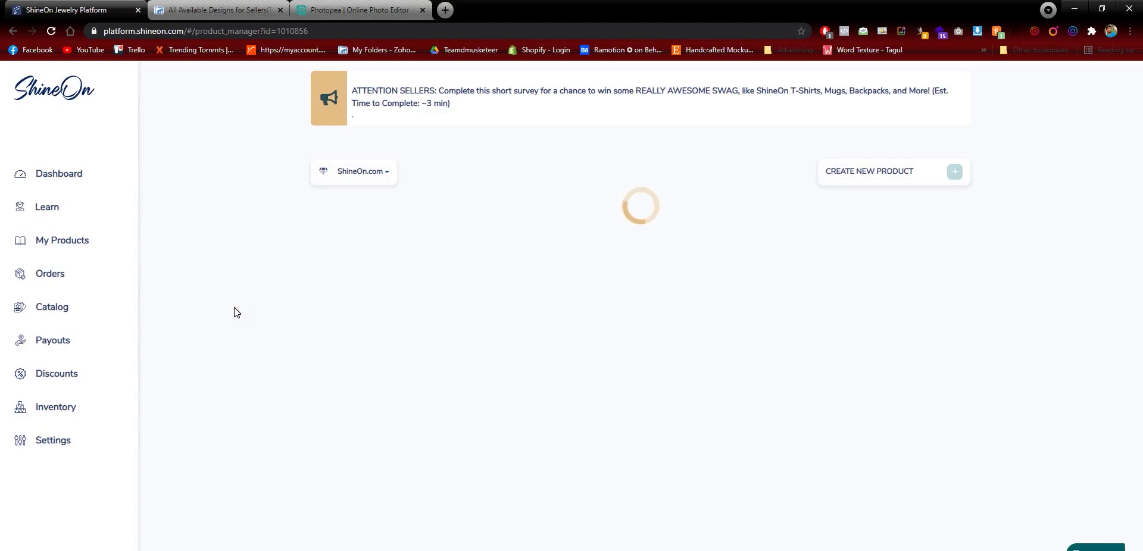
Scroll the reloaded product page to check the gift-box mockup leads the nine images.
scroll(185, 331, down, 10)
scroll(188, 331, down, 4)
scroll(184, 331, up, 2)
scroll(183, 333, down, 1)
scroll(184, 330, up, 4)
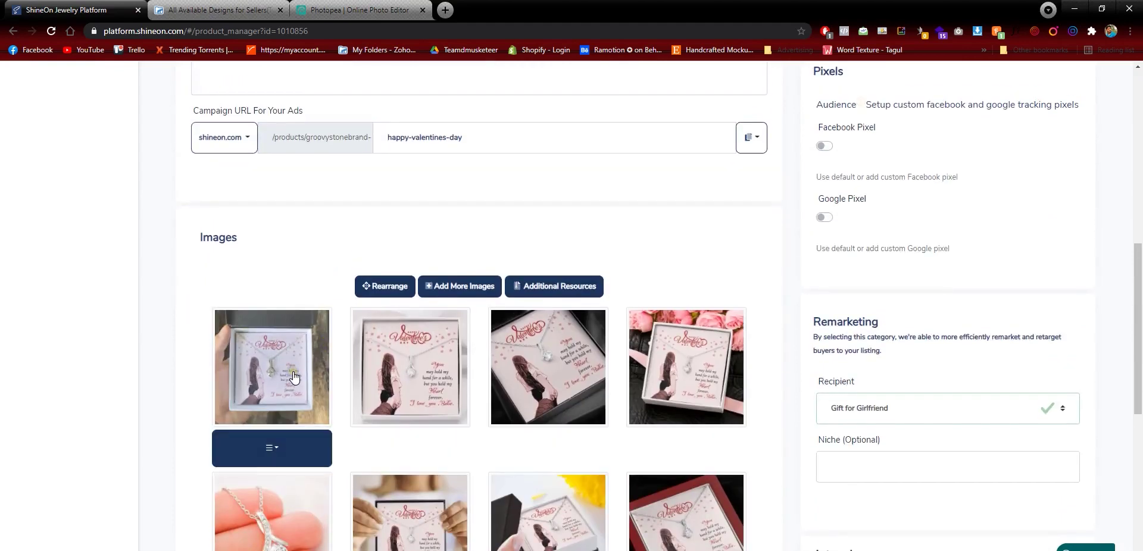
scroll(148, 280, down, 1)
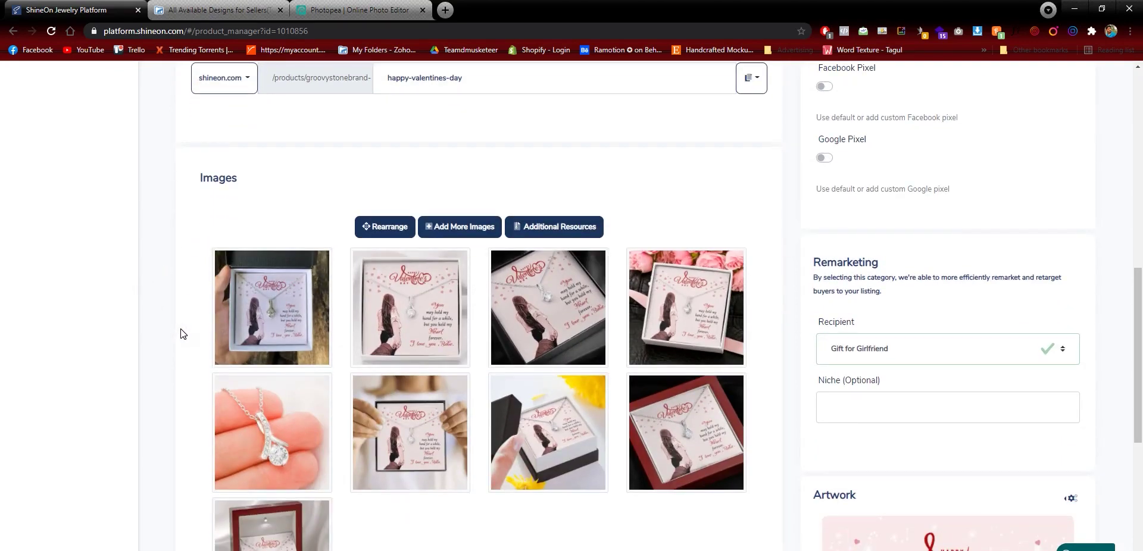